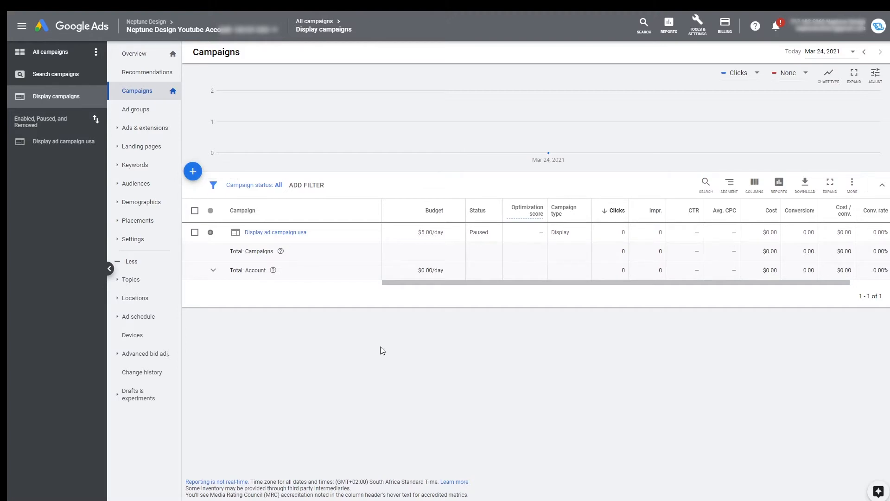
Create a new campaign with the Sales goal, the Display campaign type and the Standard display campaign subtype
click(193, 172)
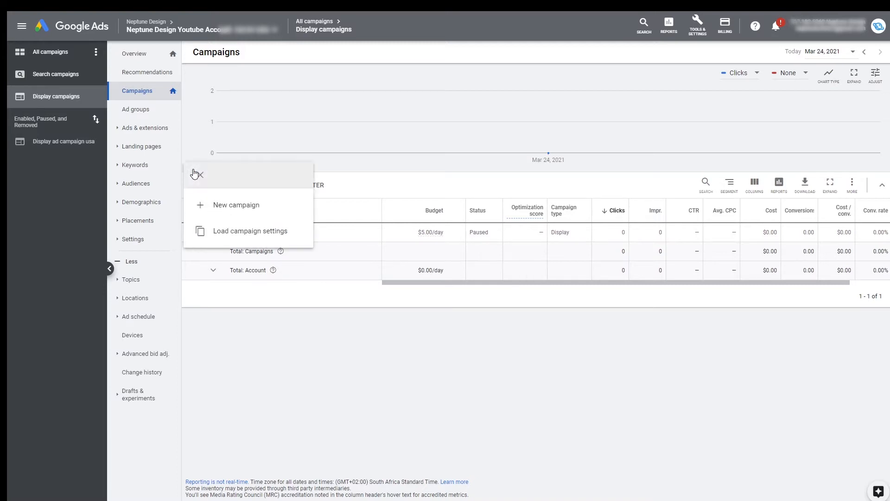
click(246, 210)
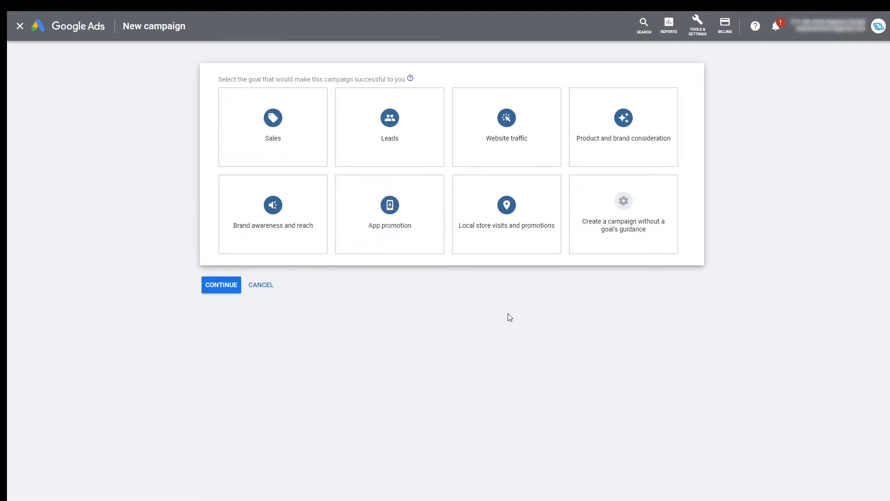
click(290, 145)
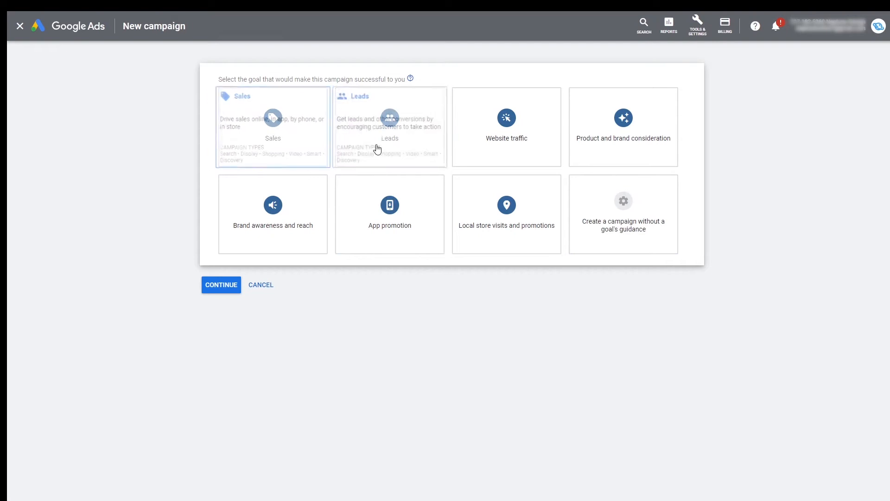
click(288, 135)
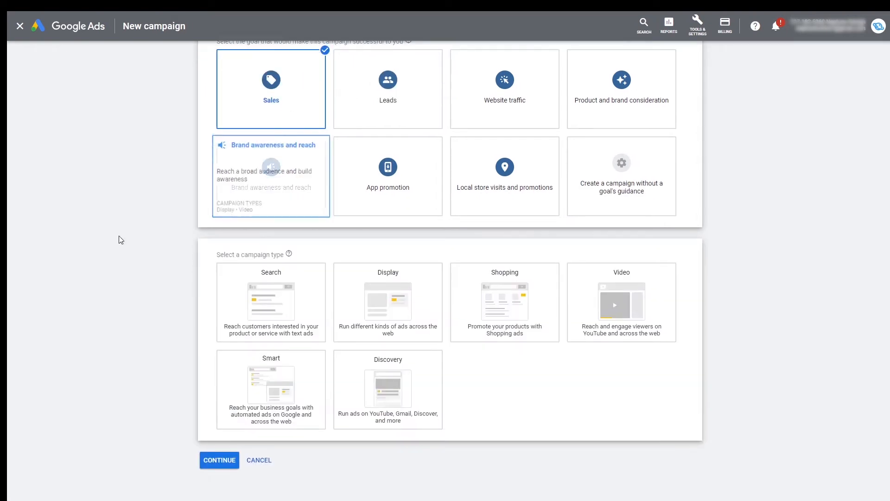
click(401, 305)
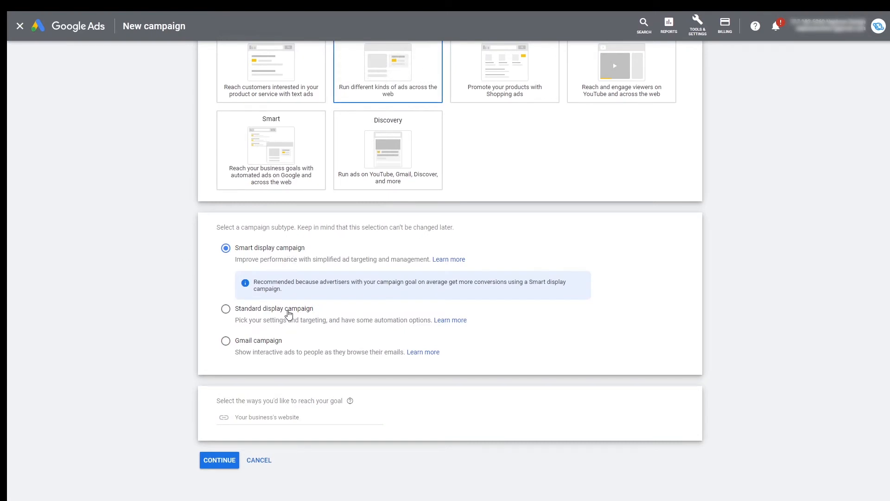
click(287, 311)
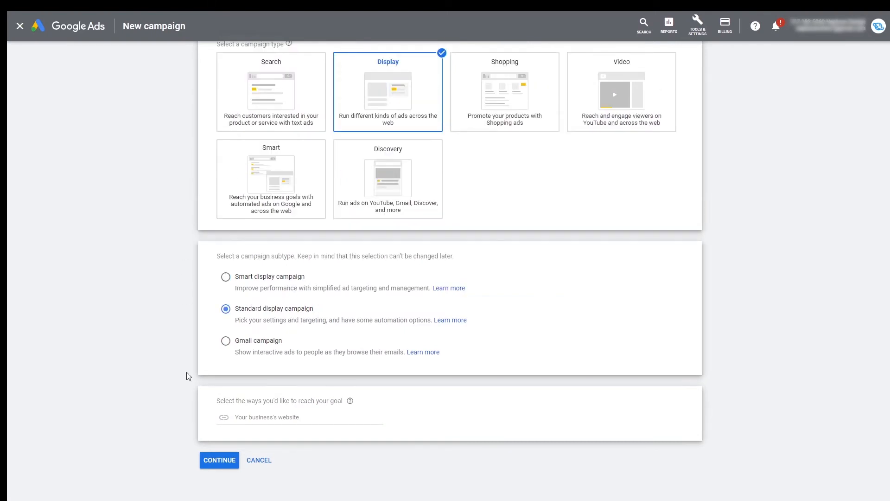
click(253, 415)
text(eww)
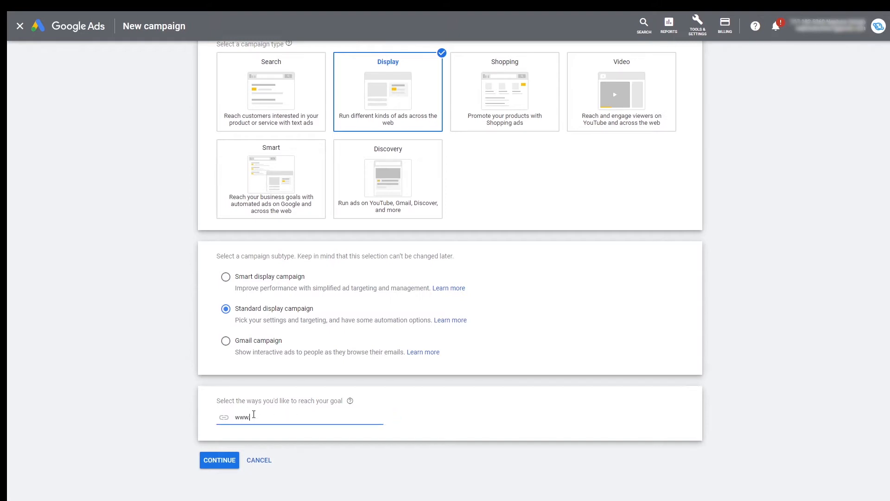
text(.netptunedesign.co.za)
click(210, 460)
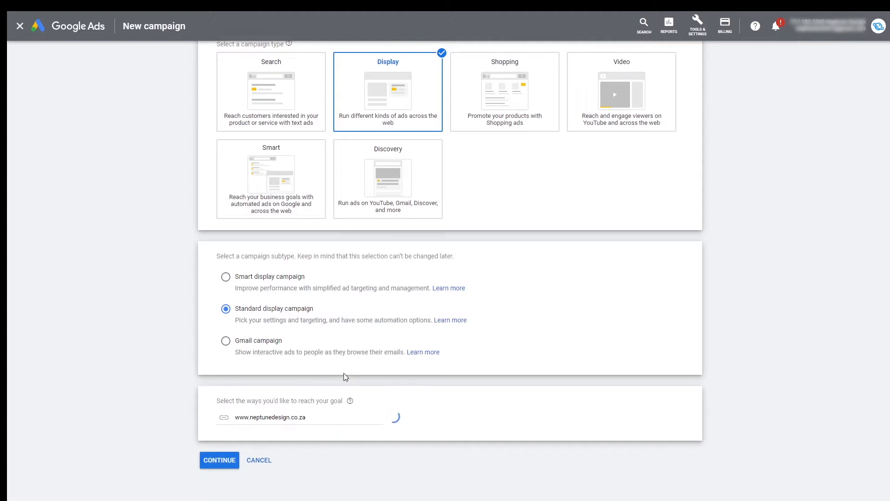
click(215, 459)
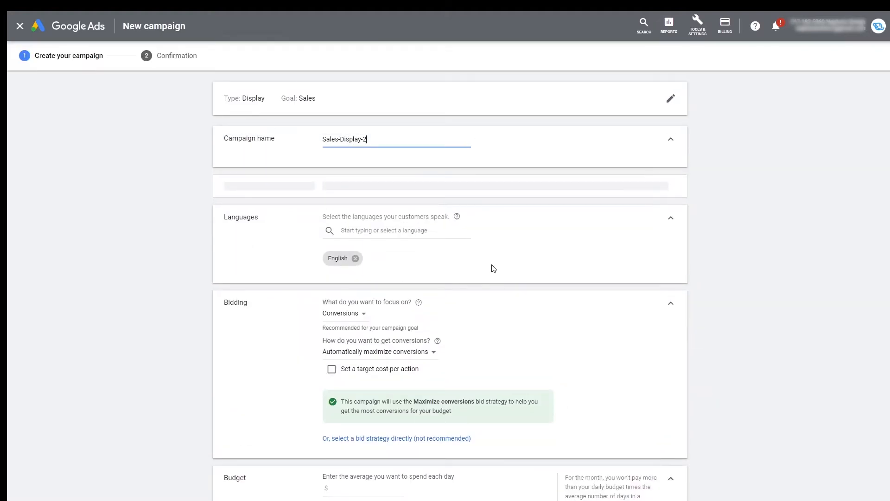
Add the country South Africa to the campaign's targeted locations
click(482, 145)
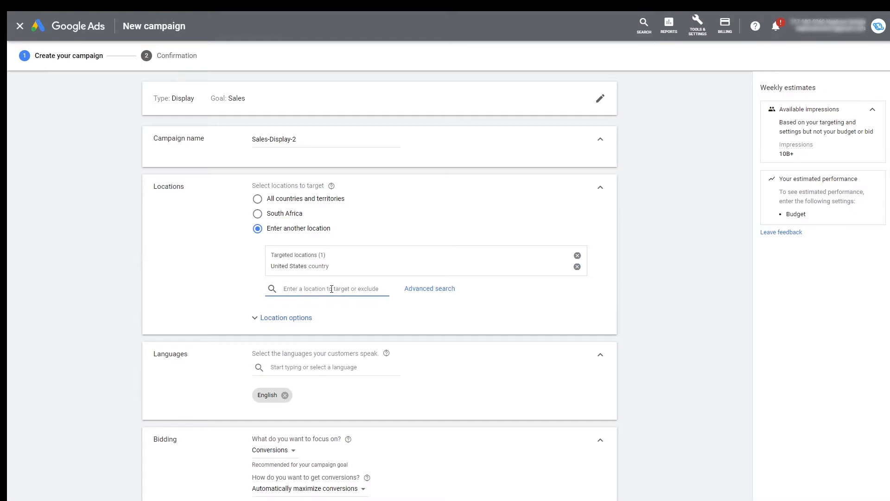
text(south africa)
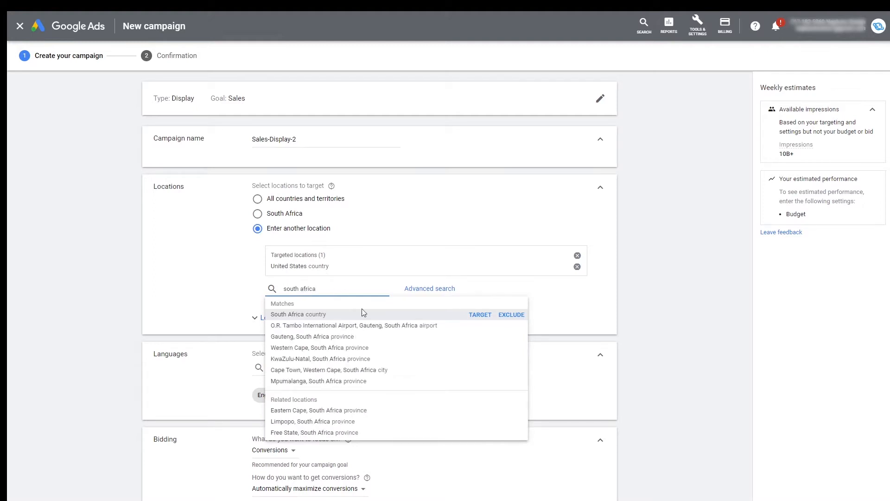
click(480, 315)
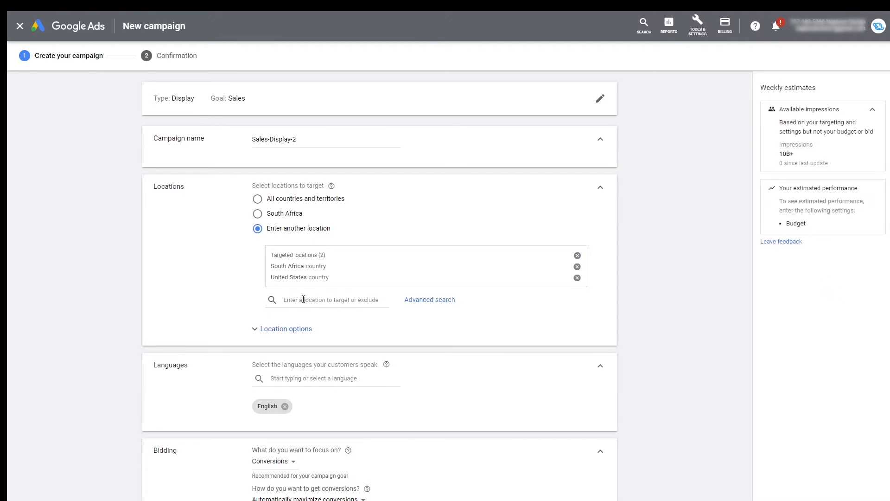
Add the province Gauteng, South Africa to the campaign's targeted locations
click(303, 299)
text(gau)
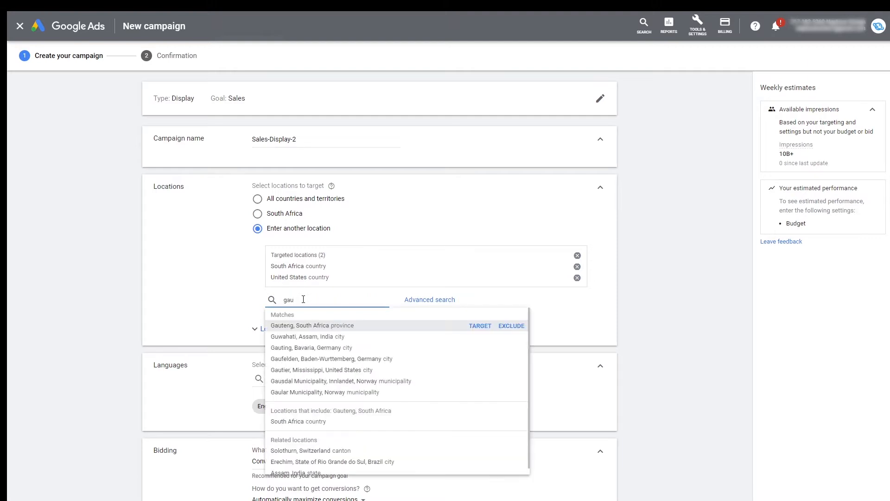
text(ten)
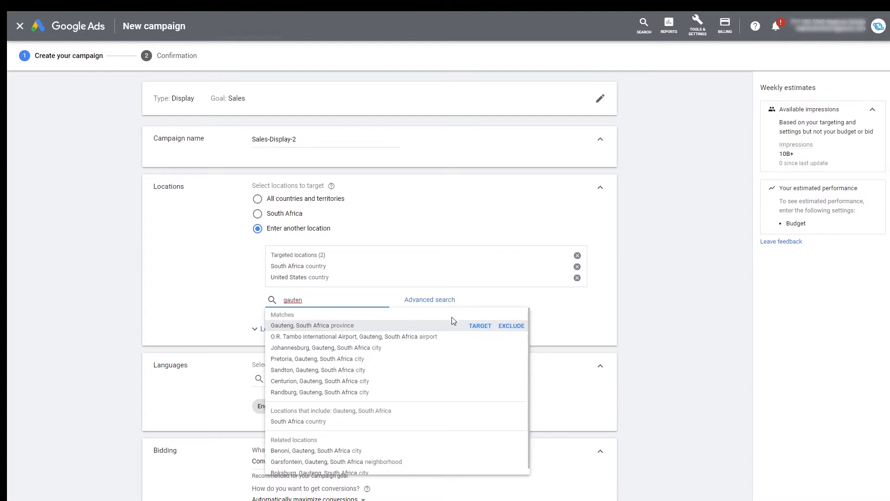
click(485, 328)
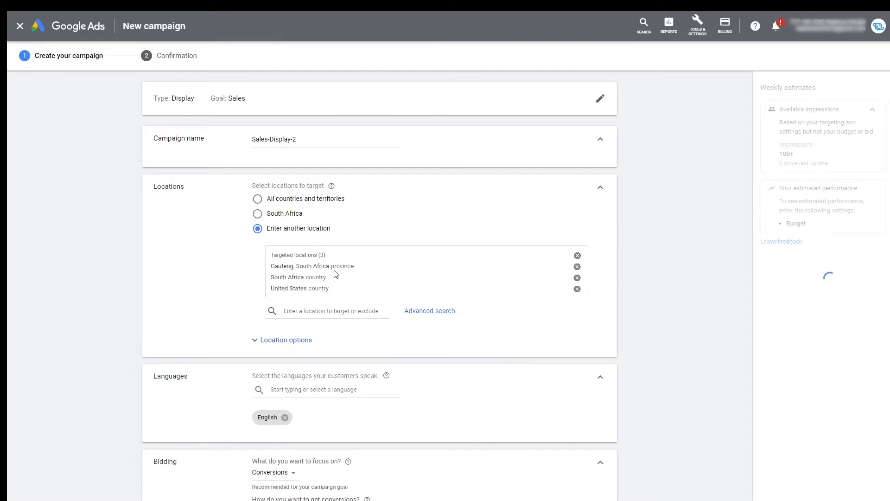
click(330, 312)
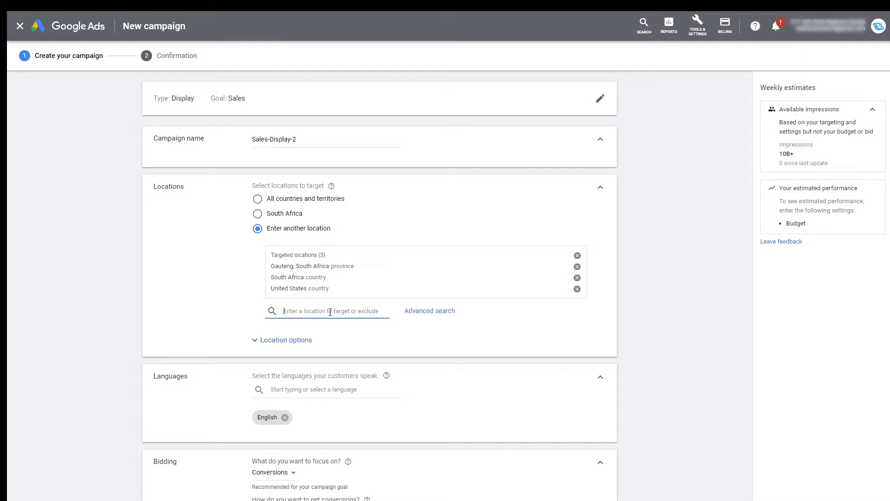
text(johannes)
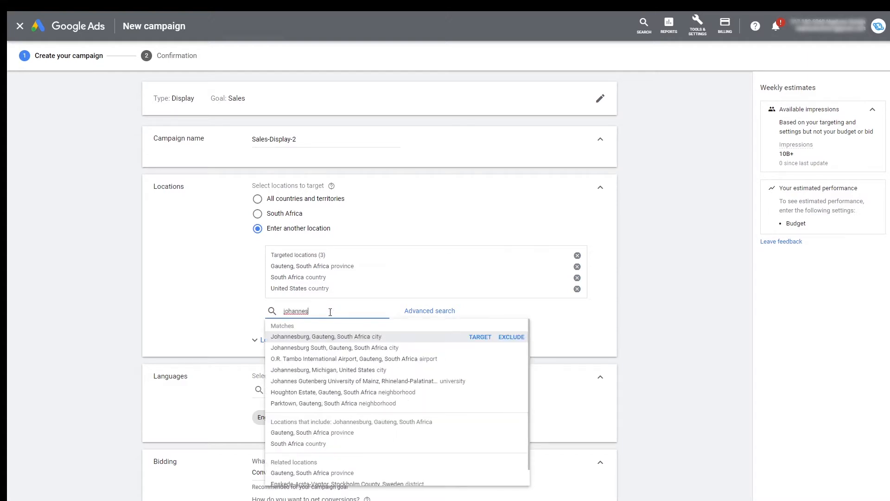
key(BackSpace)
key(BackSpace)
key(BackSpace)
key(BackSpace)
key(BackSpace)
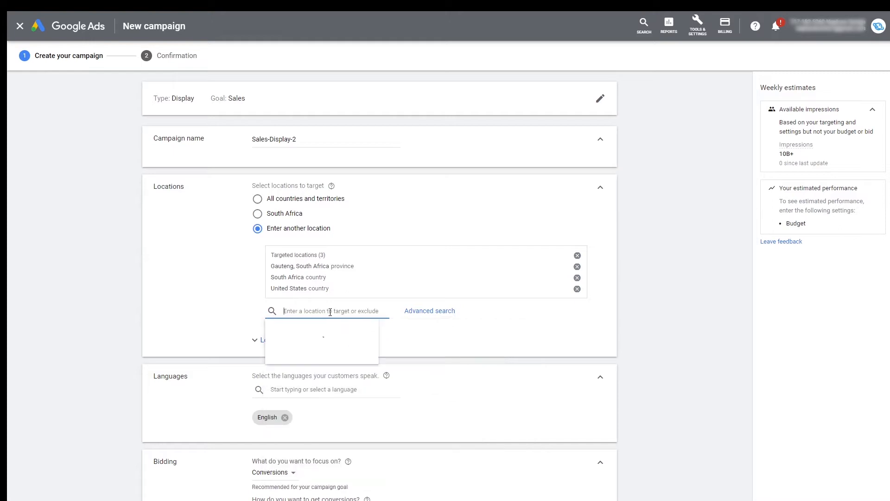
Add the city Cape Town, Western Cape, South Africa to the campaign's targeted locations
text(cape town)
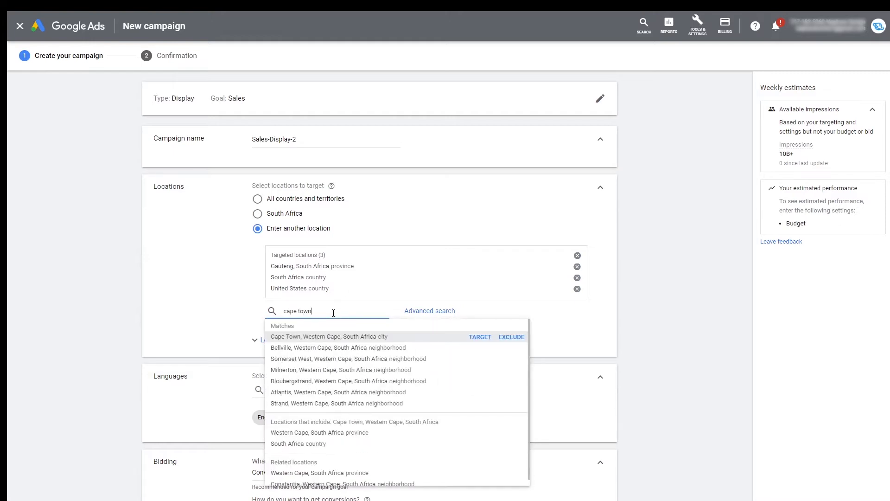
click(476, 339)
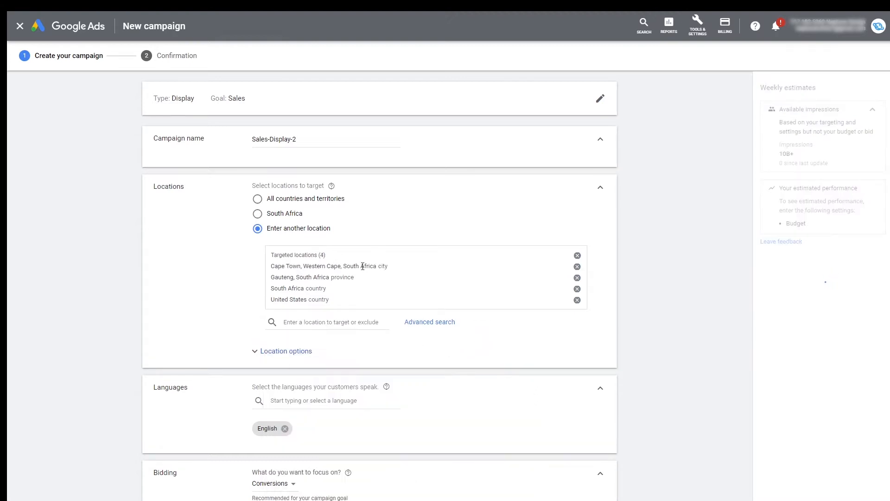
Add the neighborhood Bedfordview, Gauteng, South Africa to the campaign's targeted locations
click(310, 322)
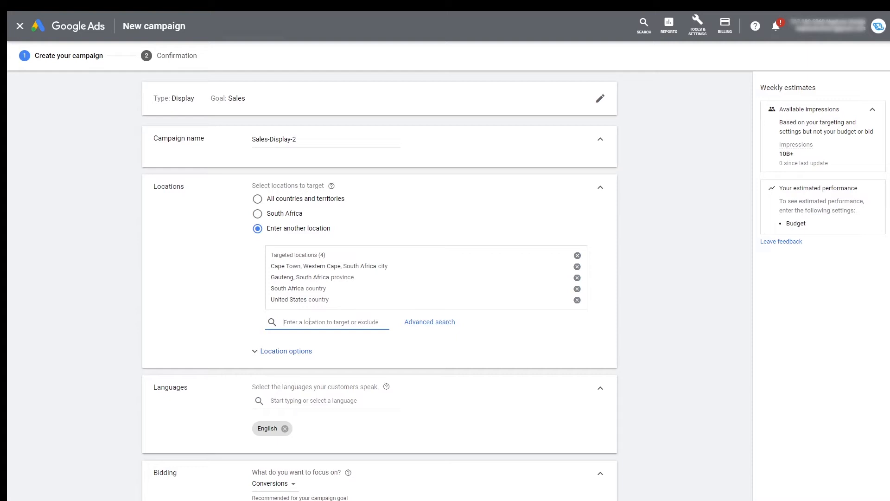
text(bedford)
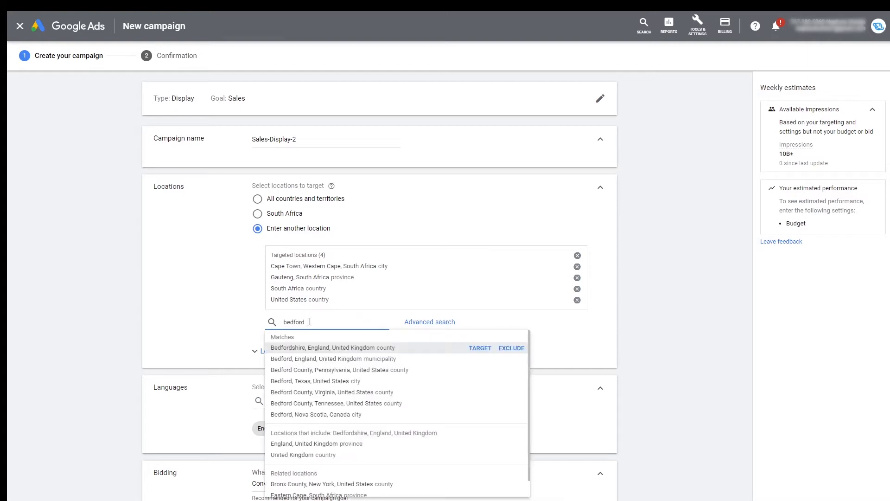
text(view)
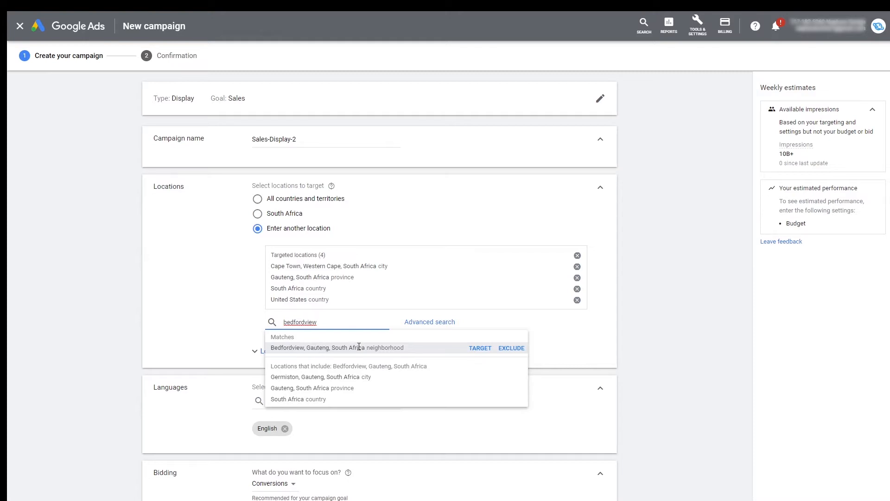
click(481, 348)
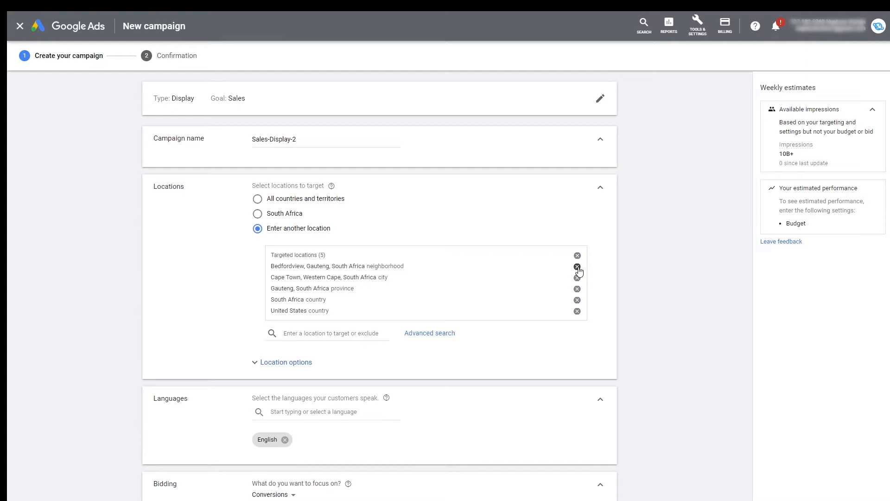
Open the advanced location search and remove every targeted location, including the United States
click(425, 337)
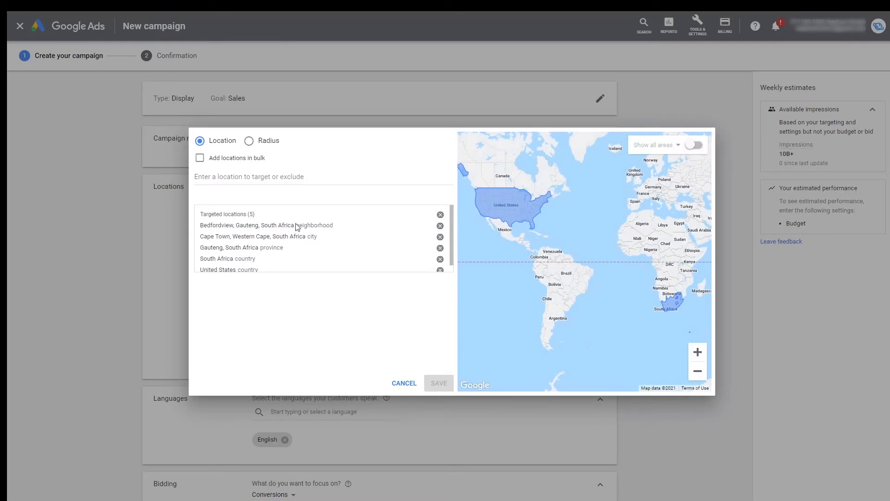
click(441, 226)
click(443, 227)
click(444, 226)
click(444, 226)
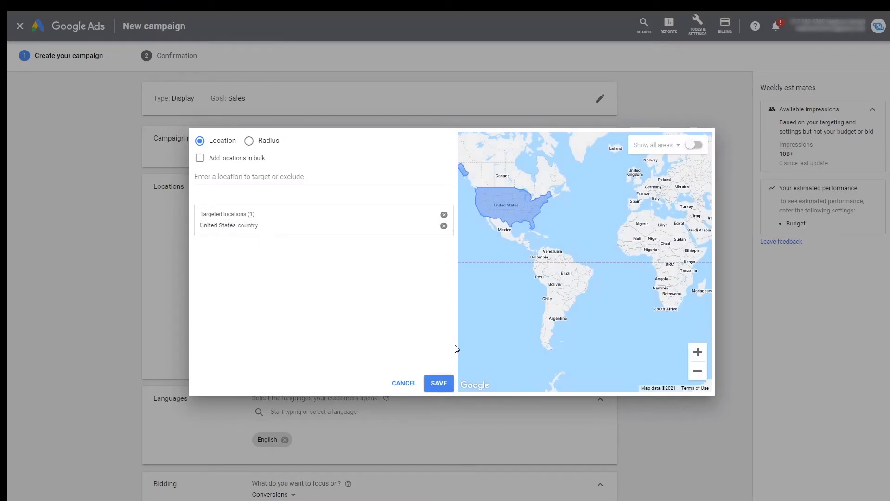
click(443, 225)
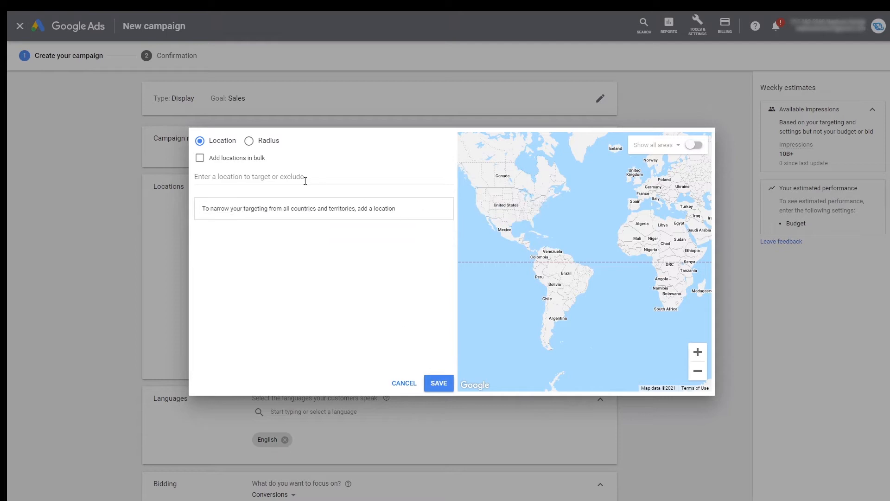
Search the advanced location options for "south", review the suggested places, and clear the search
click(265, 178)
text(south)
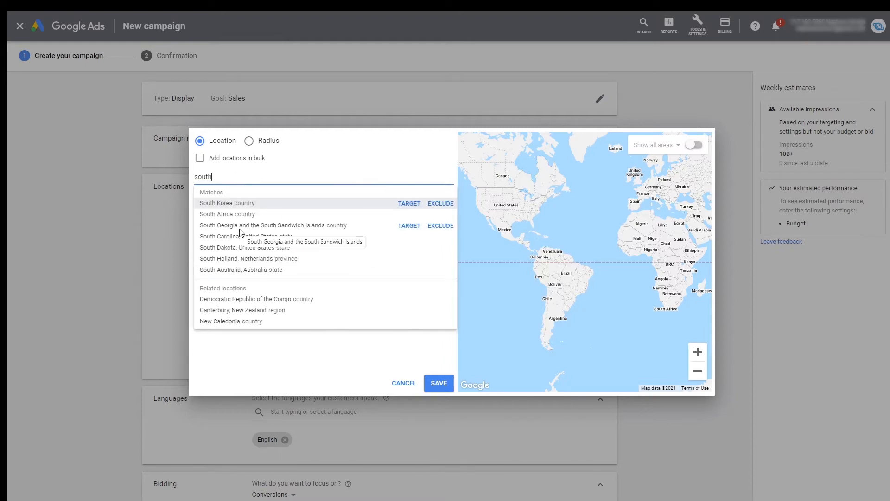
click(166, 311)
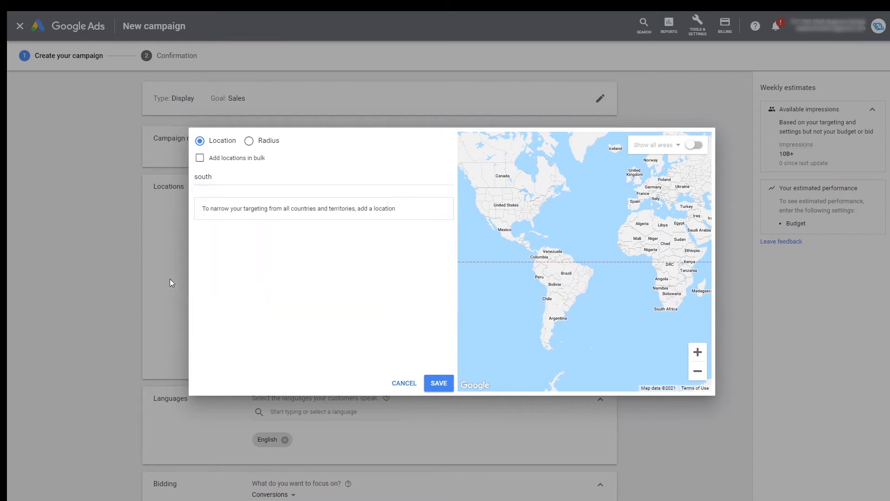
click(229, 177)
key(BackSpace)
key(BackSpace)
key(BackSpace)
key(BackSpace)
key(BackSpace)
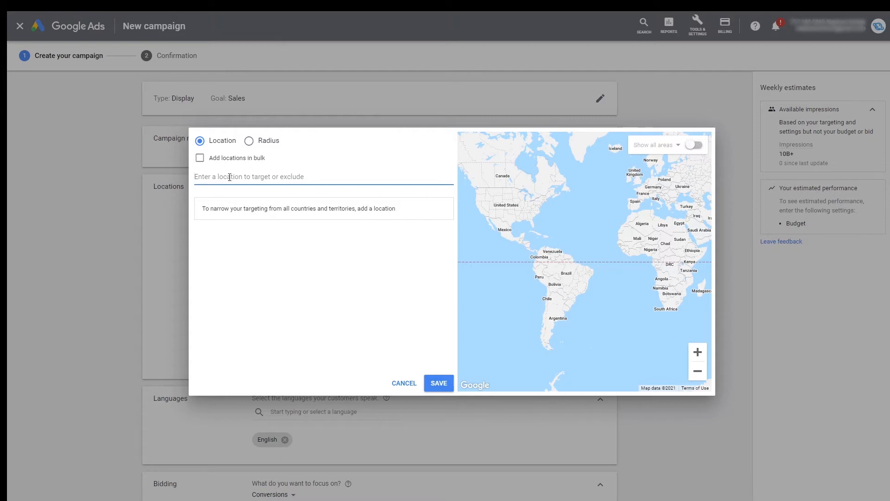
Search for a specific street name as a target location and clear the search
text(mad)
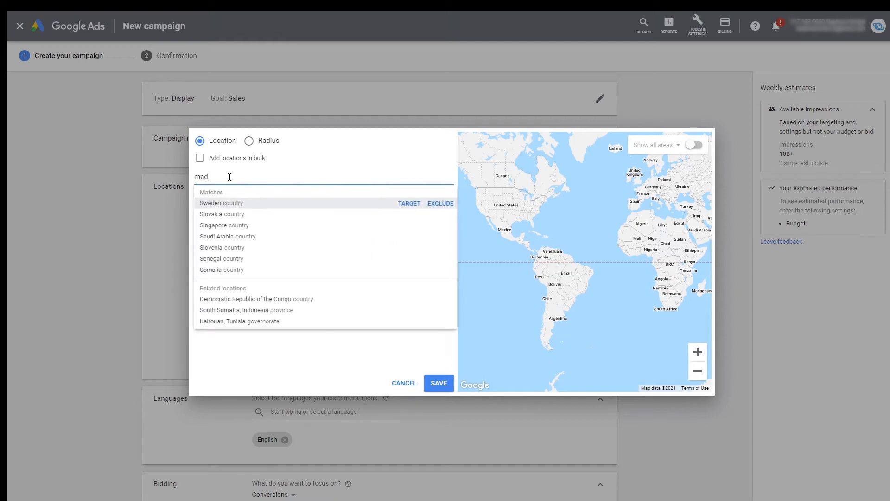
text(eley road)
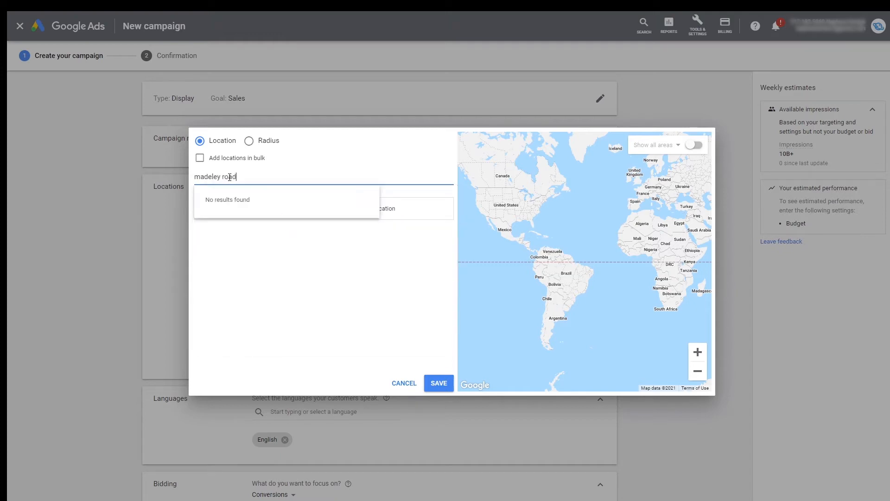
key(BackSpace)
key(BackSpace)
key(BackSpace)
key(BackSpace)
key(BackSpace)
key(BackSpace)
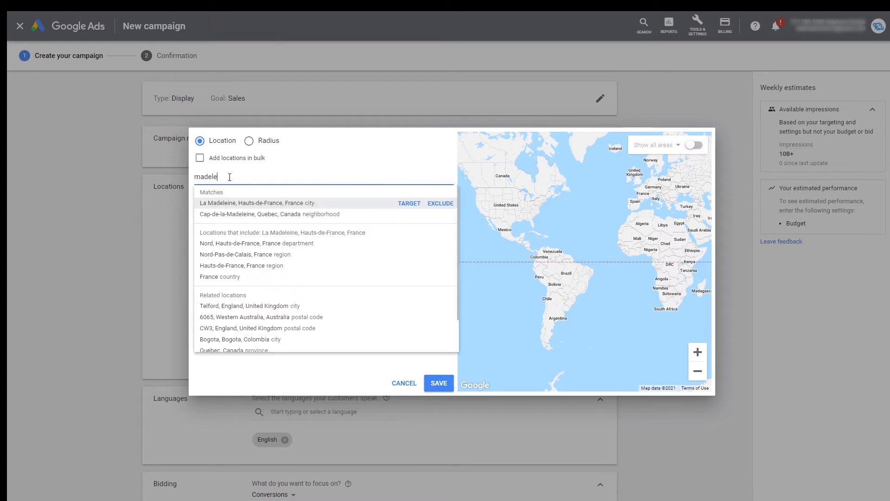
key(BackSpace)
key(BackSpace)
Search the target locations for "road" and clear the search
text(road)
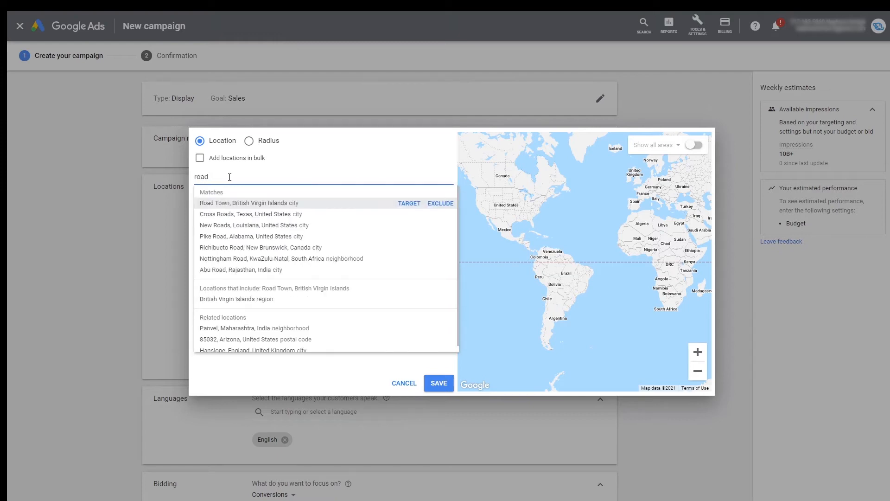
key(BackSpace)
key(BackSpace)
key(BackSpace)
key(BackSpace)
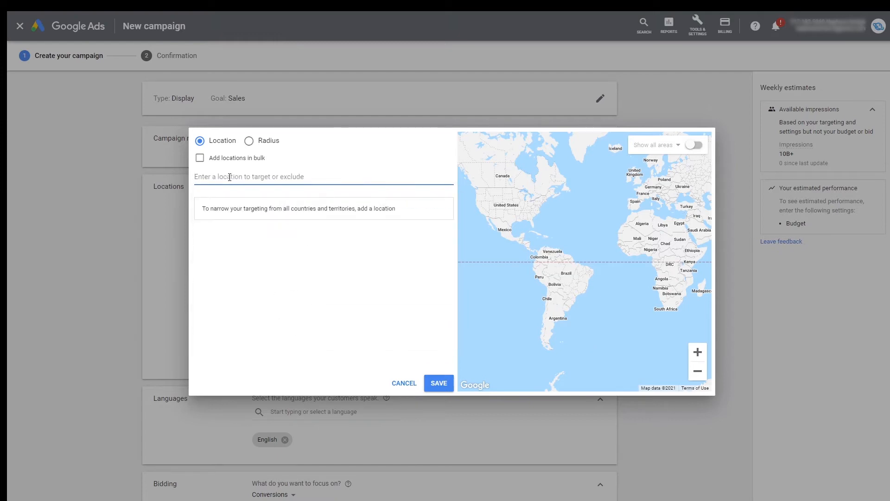
Search the target locations for a different full street name and clear the search
text(hibis)
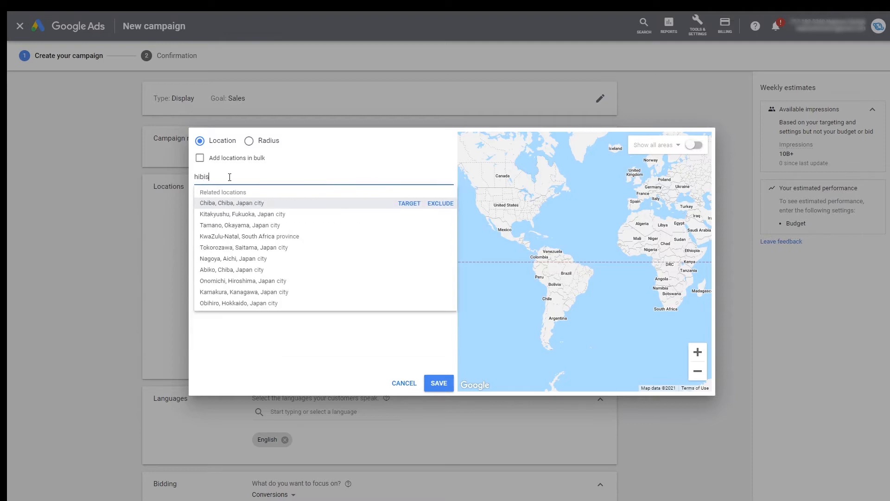
text(cus street)
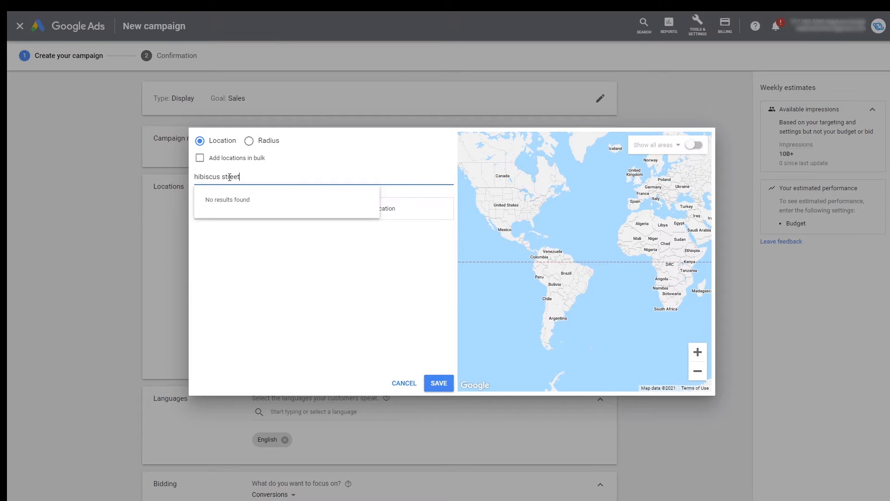
key(BackSpace)
key(BackSpace)
key(BackSpace)
key(BackSpace)
key(BackSpace)
key(BackSpace)
key(BackSpace)
key(BackSpace)
key(BackSpace)
key(BackSpace)
key(BackSpace)
key(BackSpace)
key(BackSpace)
key(BackSpace)
key(BackSpace)
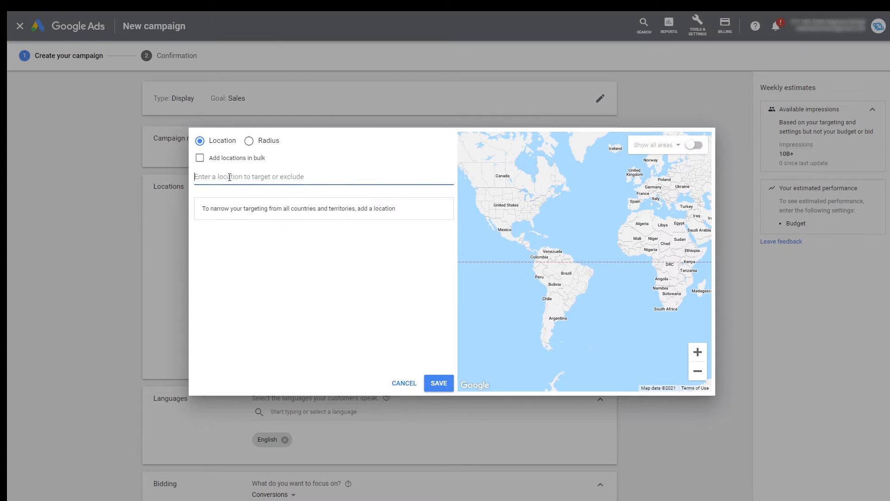
Search for Boksburg and target the city of Boksburg, Gauteng, South Africa
text(bok)
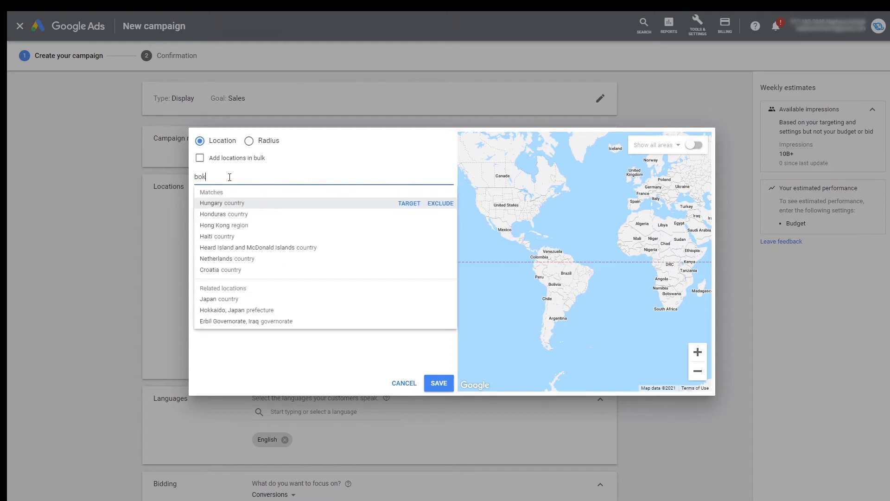
text(sbueg)
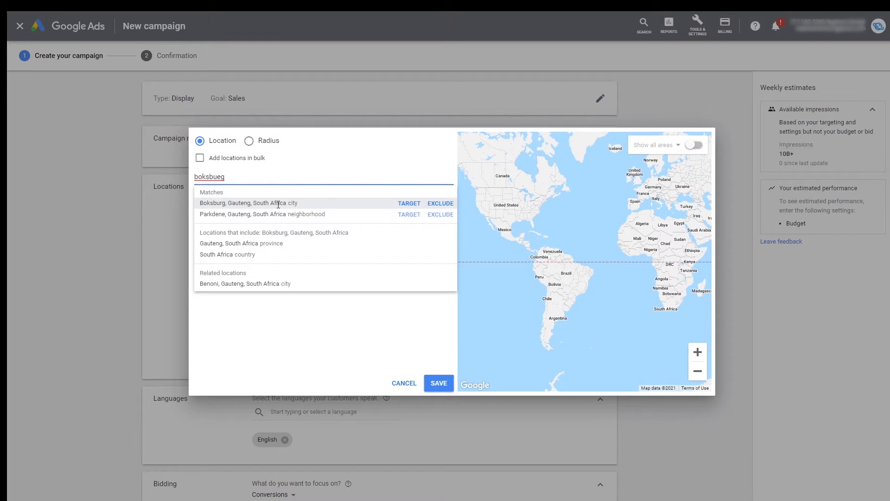
click(404, 206)
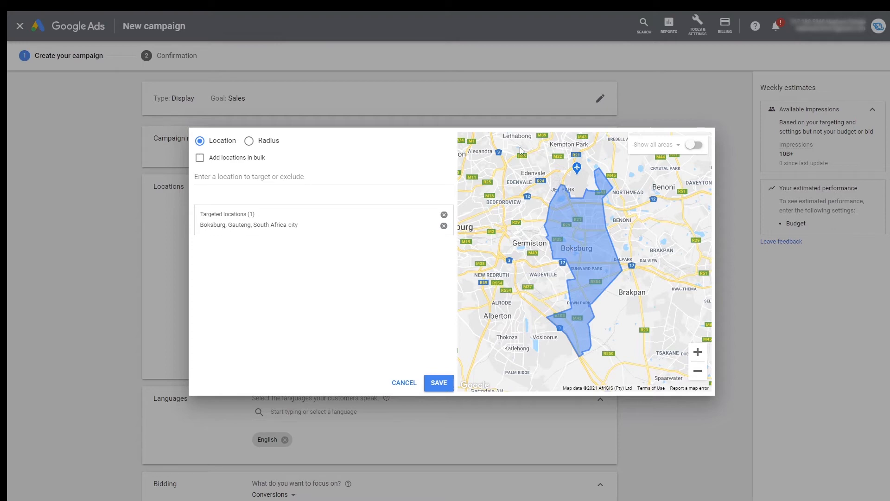
Switch to Google Analytics and examine the home page's reports on users, top campaigns and visitor countries
key(super+Tab)
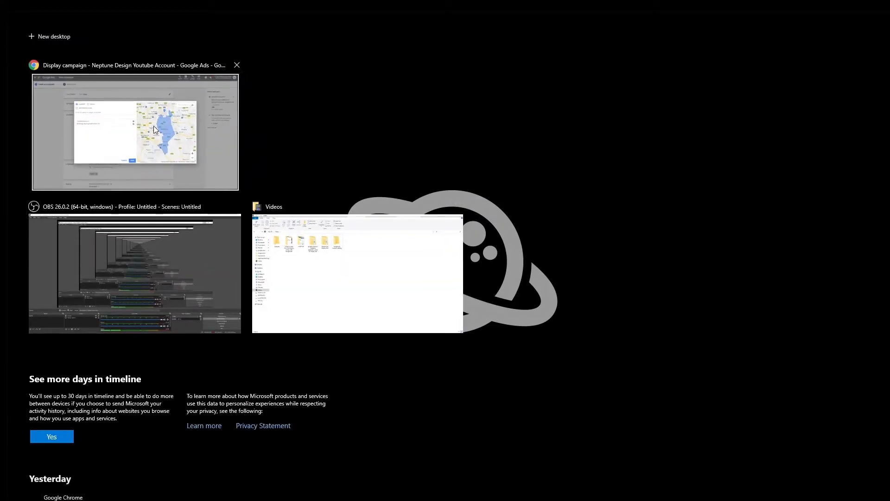
click(154, 126)
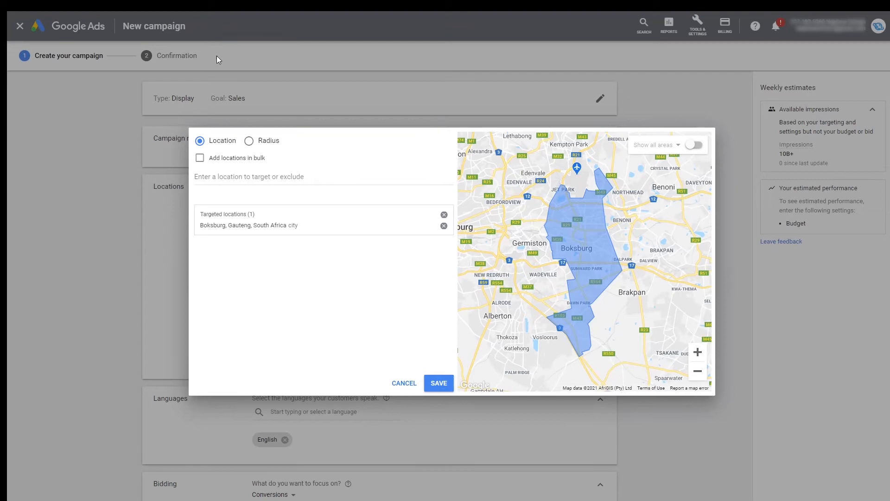
click(455, 49)
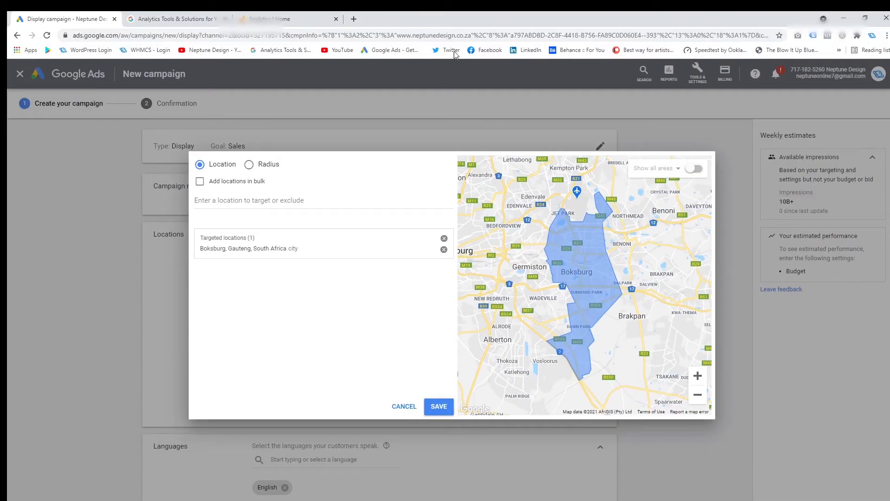
click(280, 19)
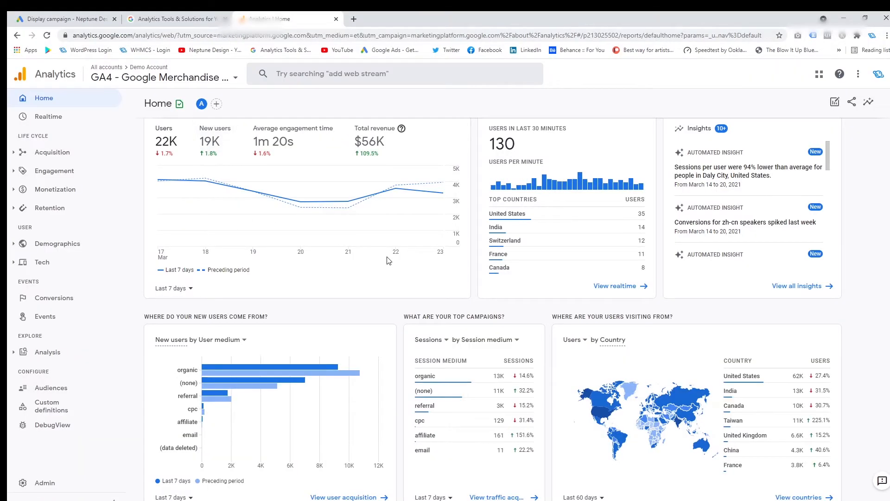
scroll(370, 260, up, 1)
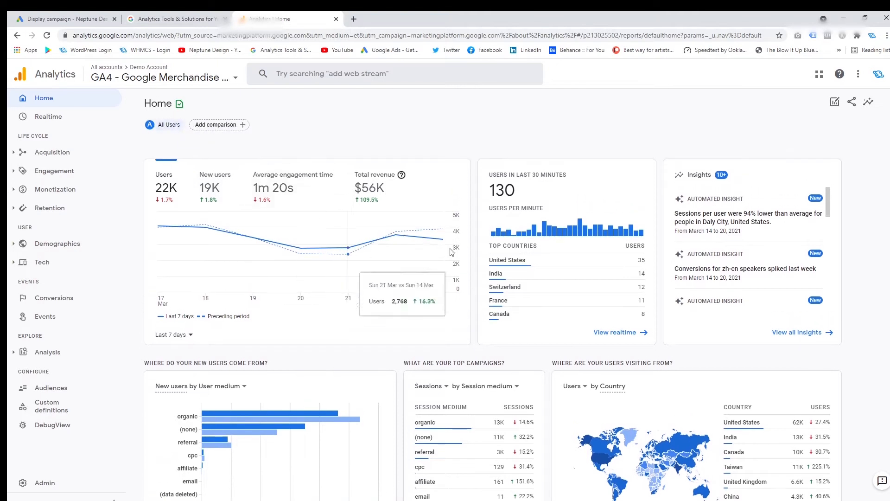
scroll(635, 318, down, 4)
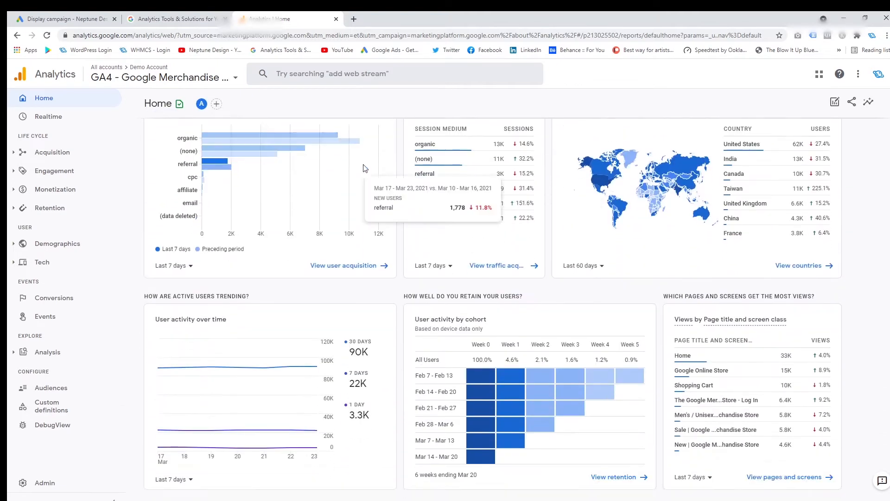
scroll(631, 286, up, 1)
scroll(625, 295, down, 1)
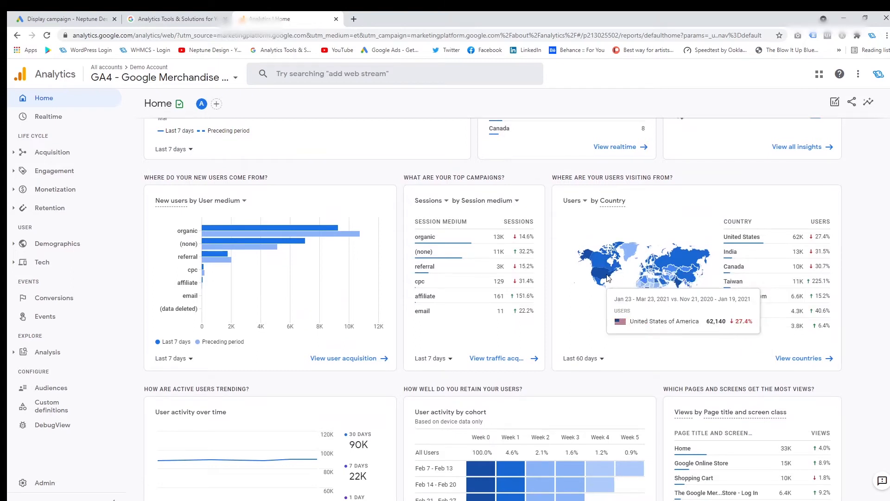
scroll(628, 279, down, 4)
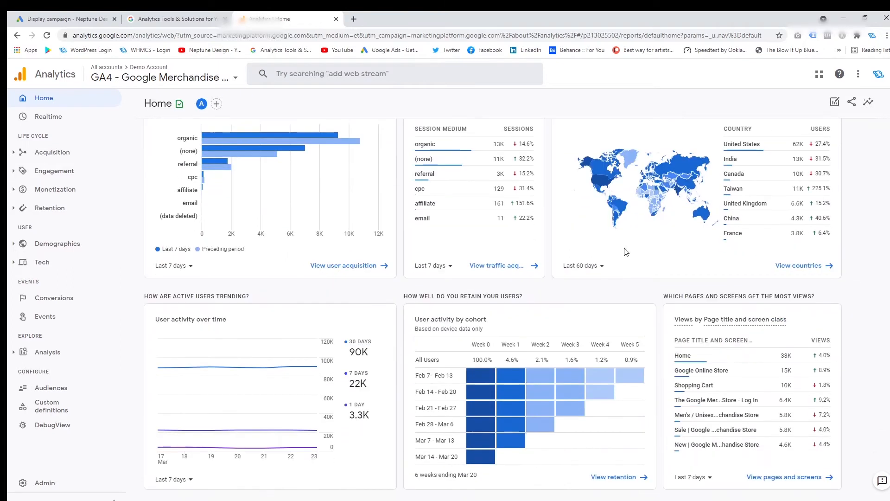
scroll(623, 248, up, 4)
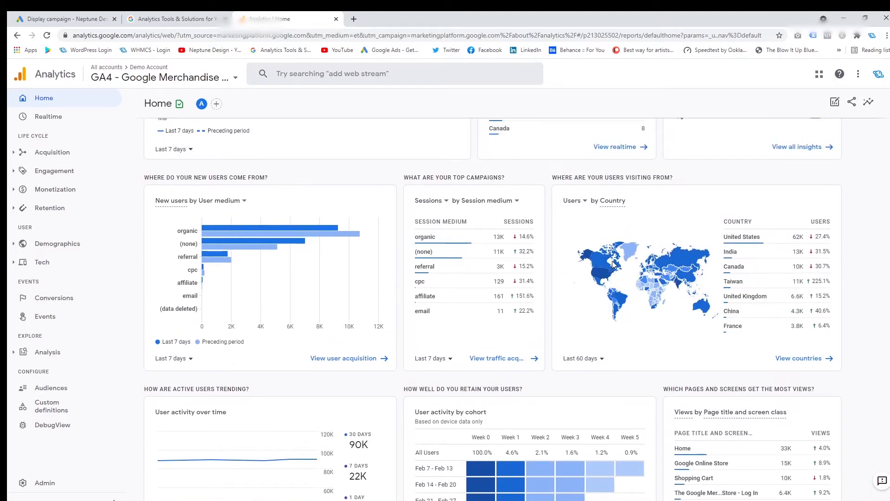
scroll(616, 271, up, 3)
scroll(616, 278, down, 3)
scroll(649, 313, down, 1)
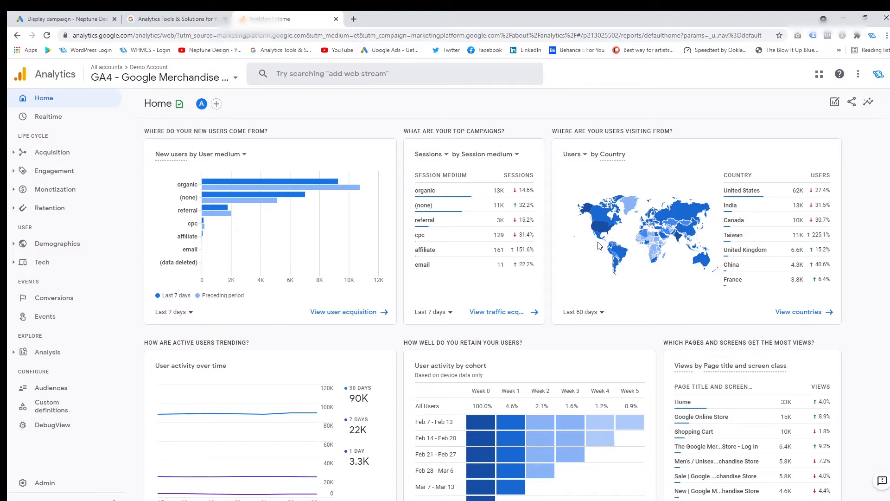
Return to the Google Ads campaign and add a 20 mi radius target around the business's street address in Boksburg
click(81, 17)
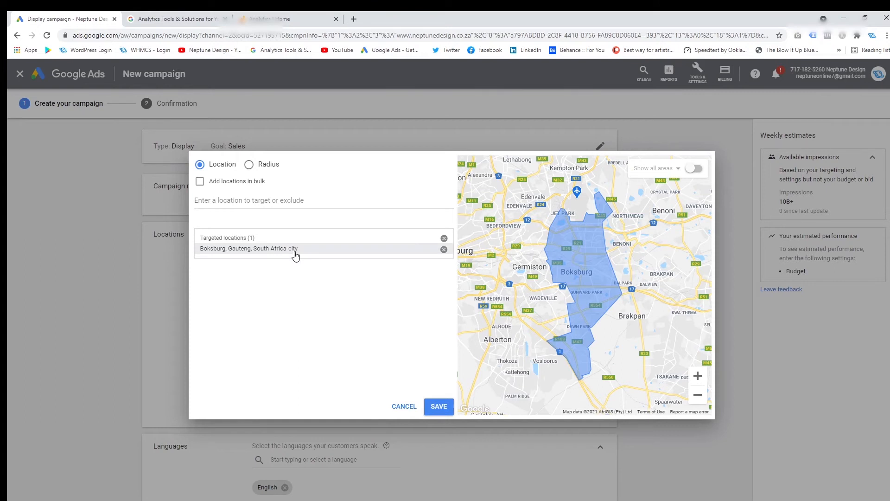
click(249, 166)
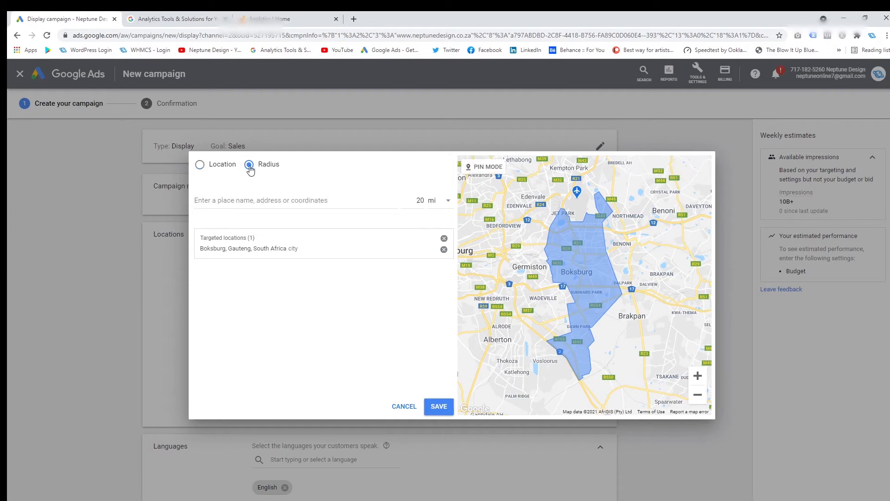
click(265, 199)
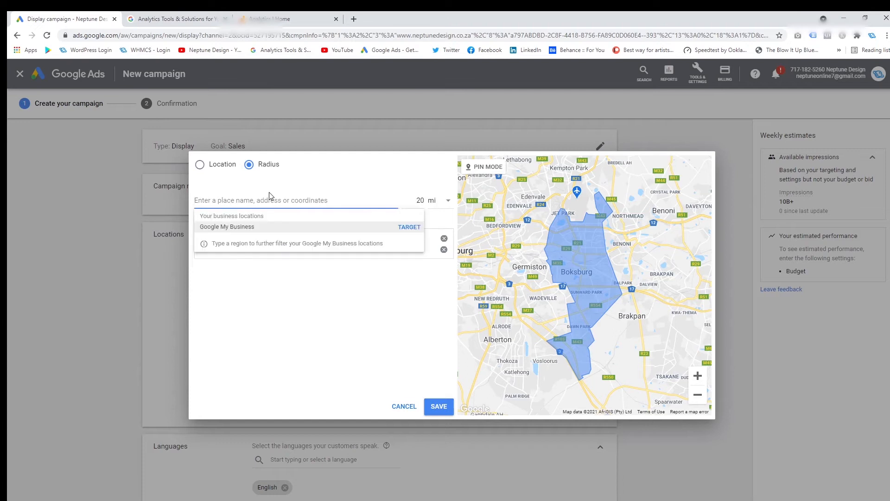
text(1 madel)
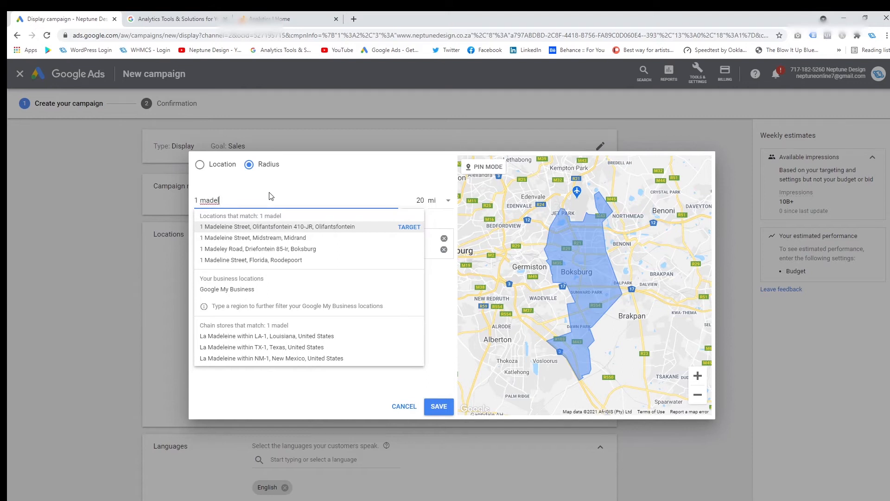
click(407, 249)
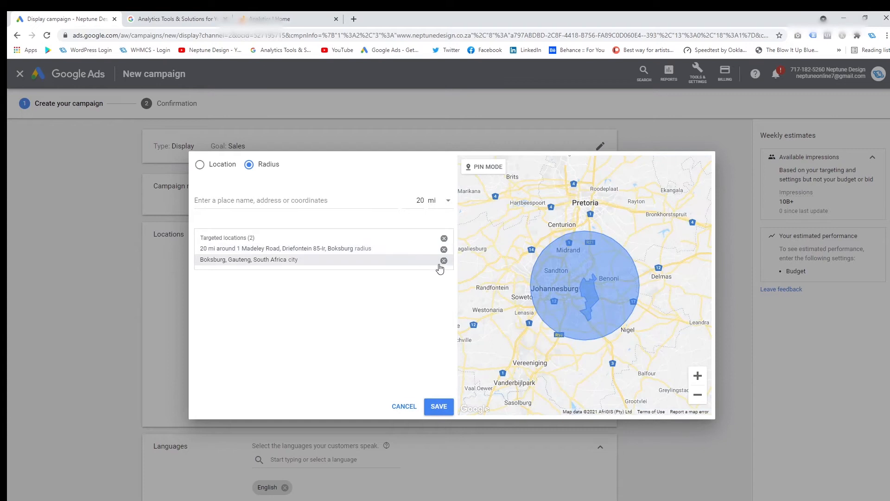
Remove the Boksburg city target and save the campaign's location targeting with only the 20 mi radius
click(443, 260)
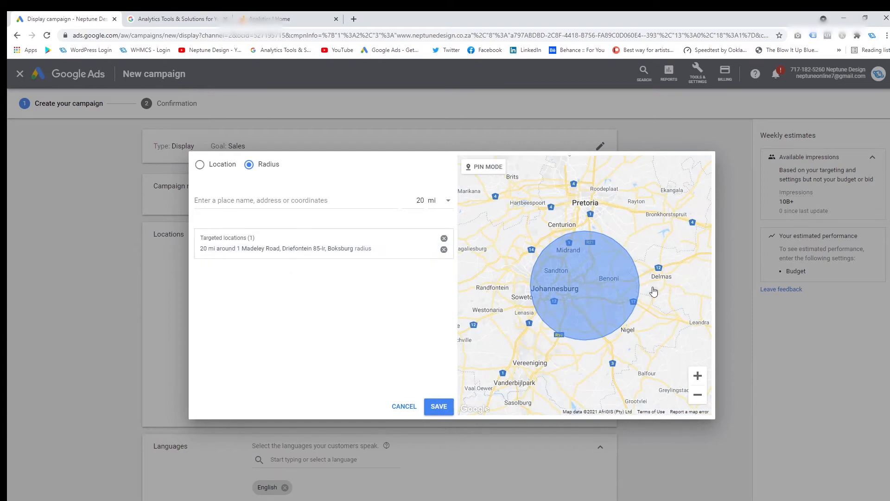
scroll(626, 330, down, 1)
click(697, 375)
click(697, 376)
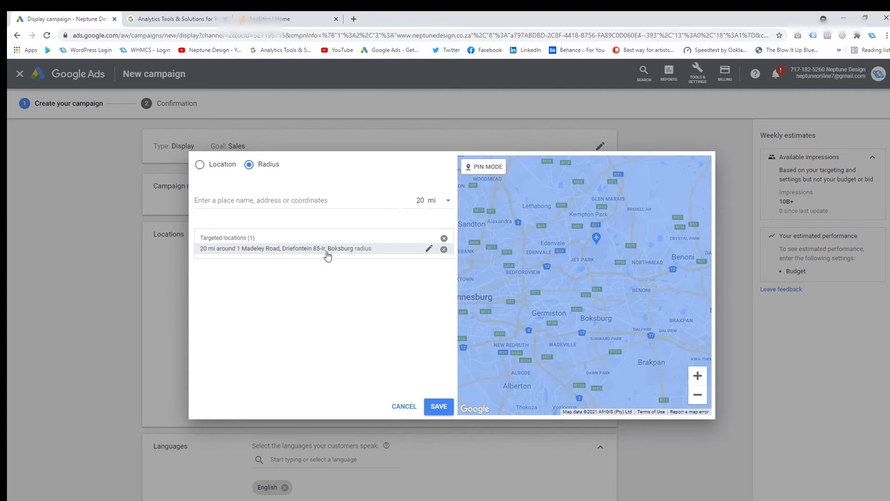
click(697, 395)
click(697, 395)
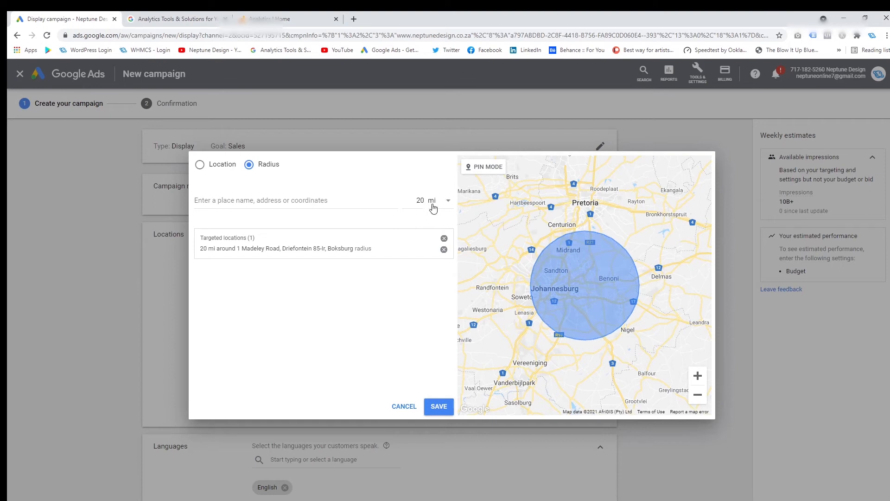
click(448, 204)
click(423, 199)
click(438, 406)
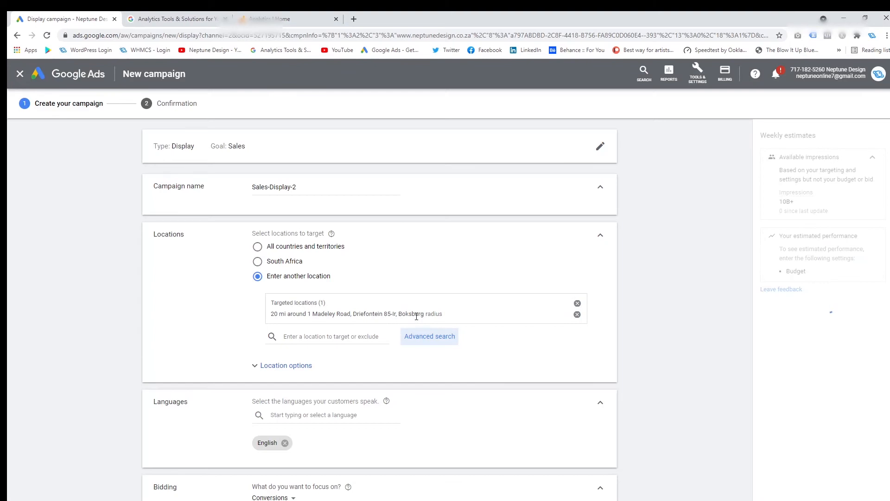
Reopen the advanced location search in radius mode and set the Boksburg address's target radius to 25 mi
click(423, 342)
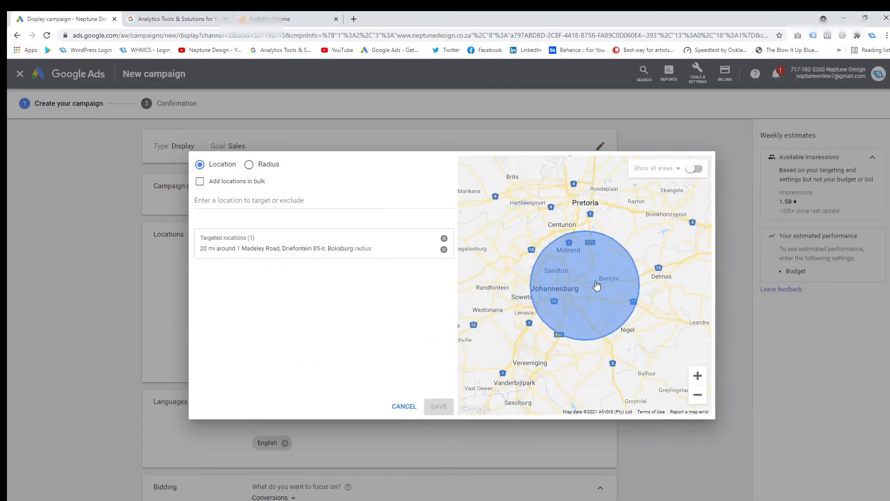
click(260, 166)
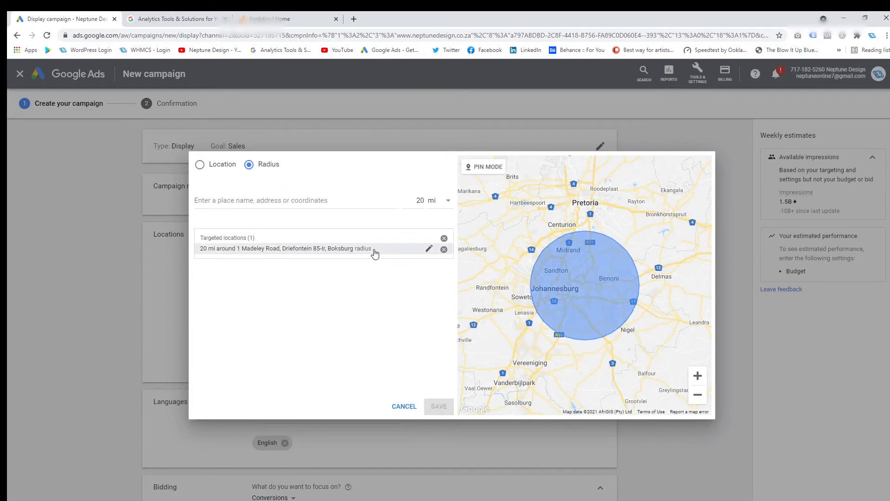
click(428, 249)
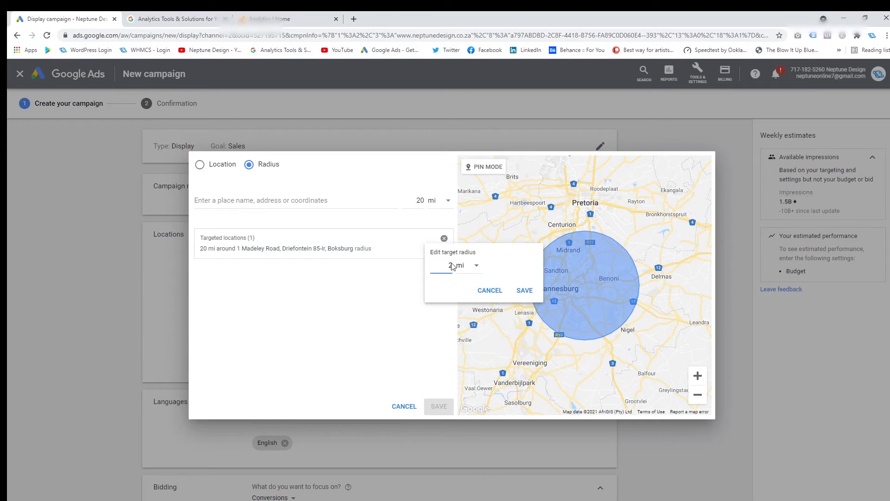
click(526, 291)
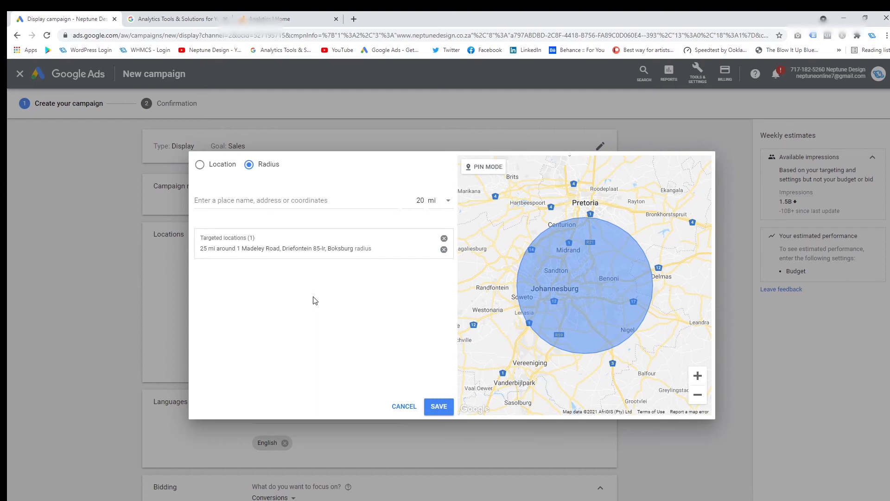
click(346, 199)
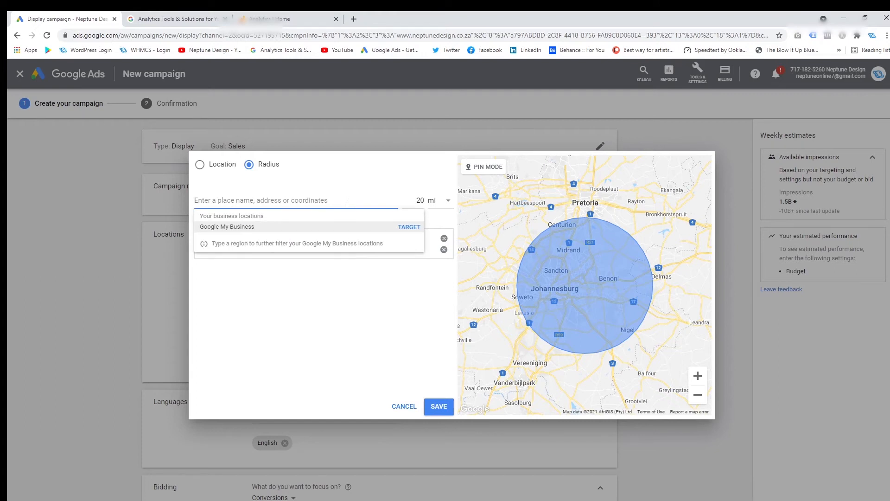
text(du)
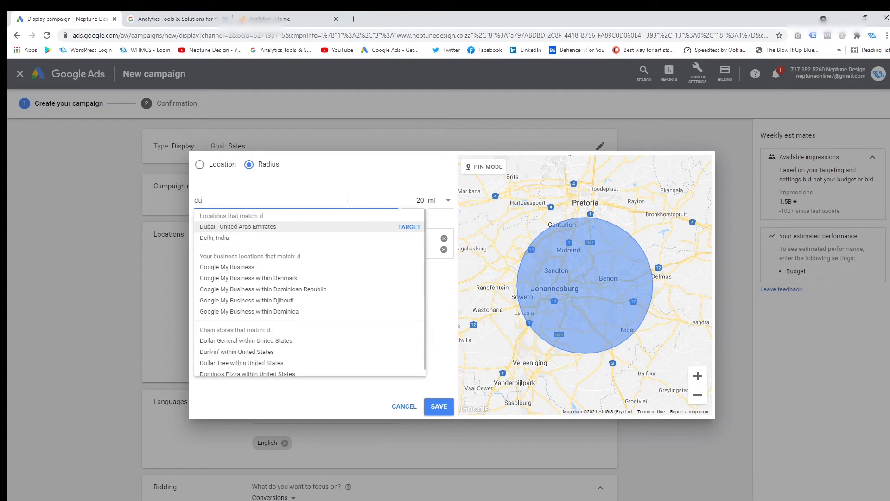
key(BackSpace)
key(BackSpace)
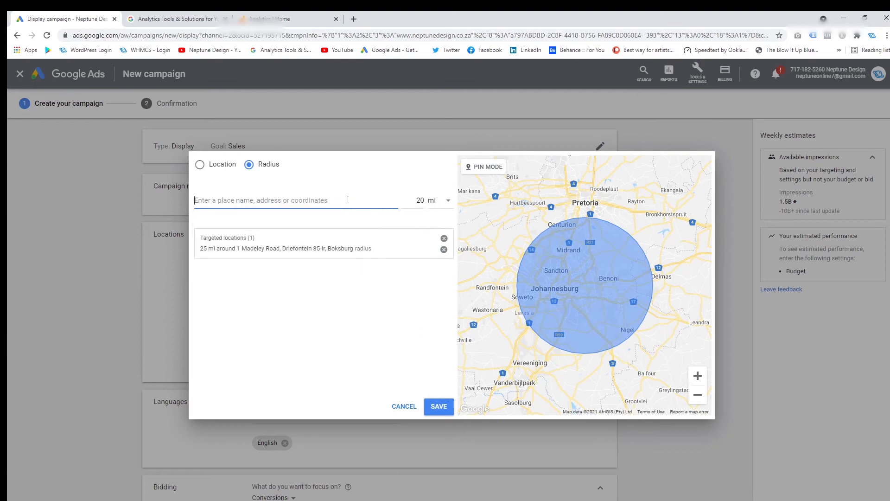
Search for Cape Town and add a 20 mi radius target around it
text(ca)
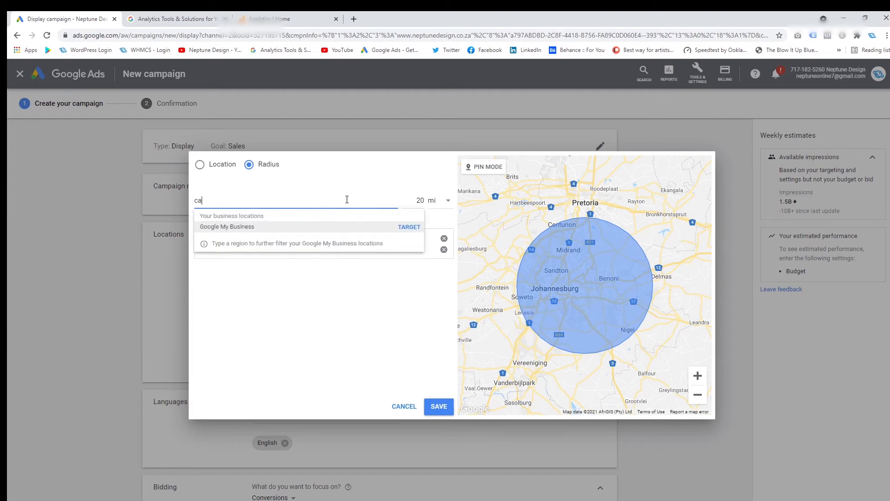
text(pe town)
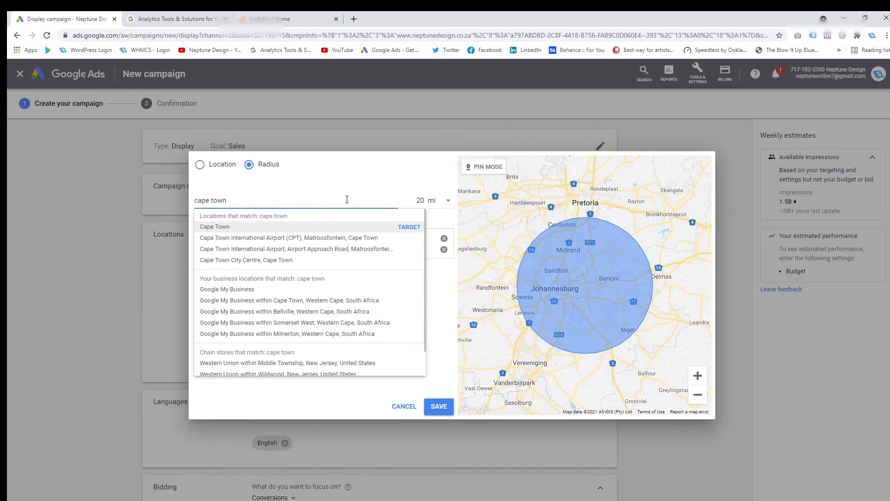
click(409, 227)
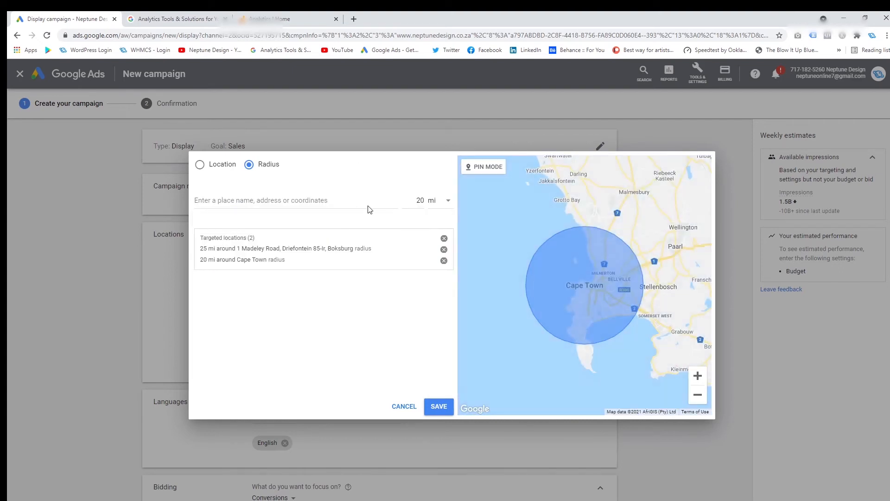
Search for Durban and Port Elizabeth and add a 20 mi radius target around each city
click(255, 199)
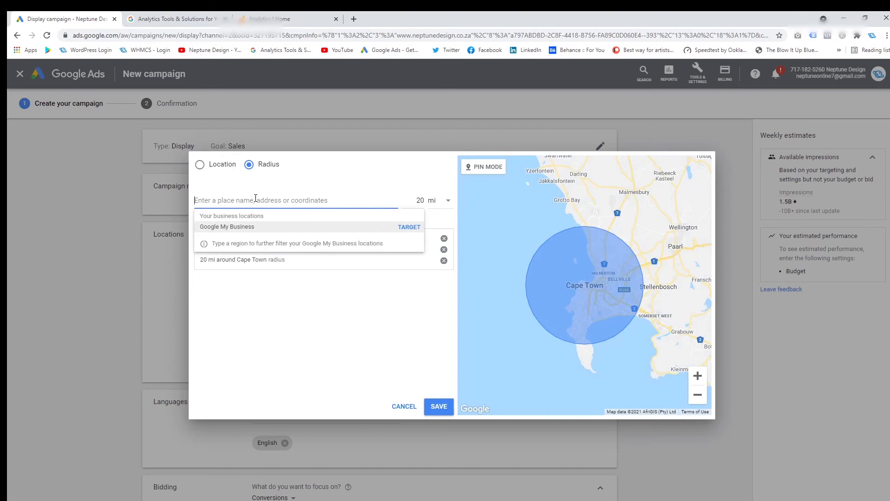
text(durban)
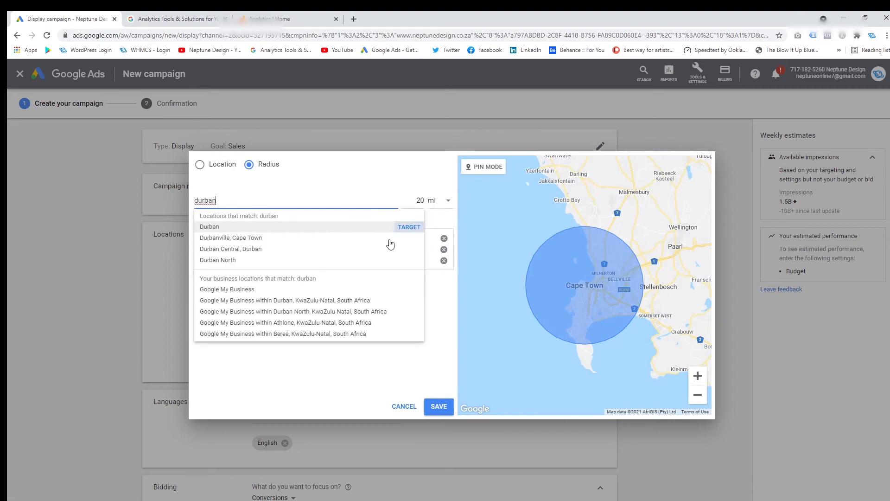
click(413, 227)
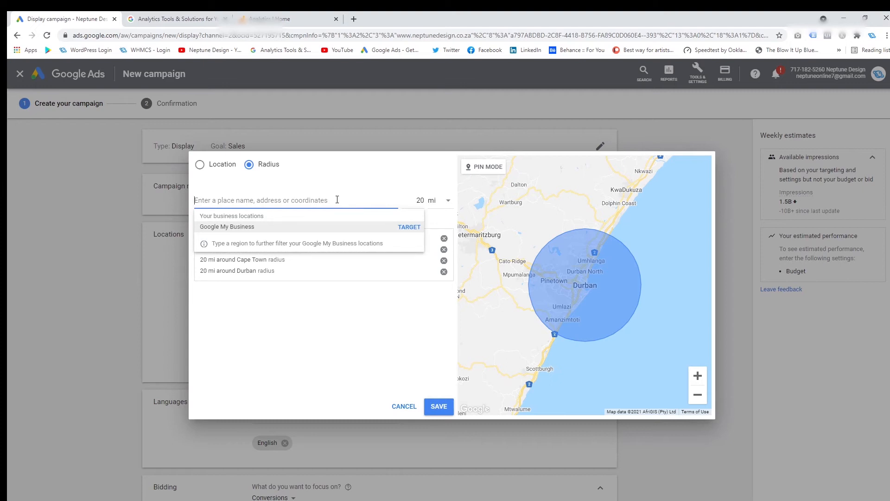
text(port)
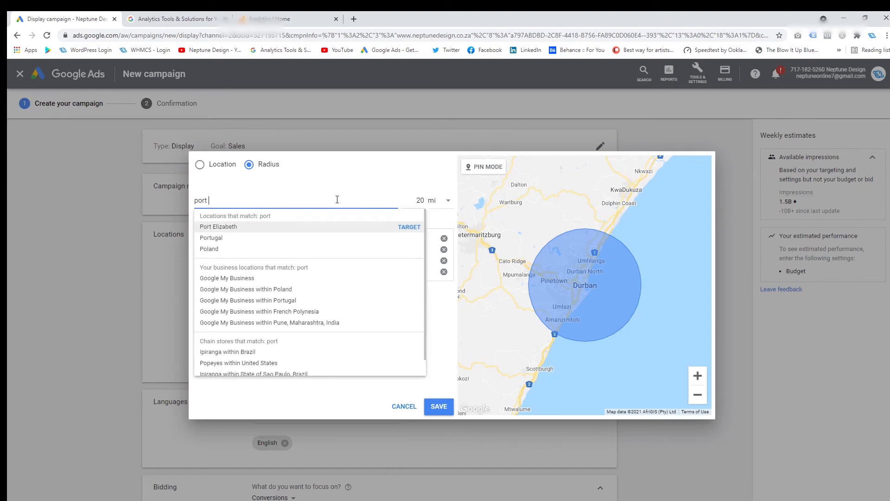
click(409, 229)
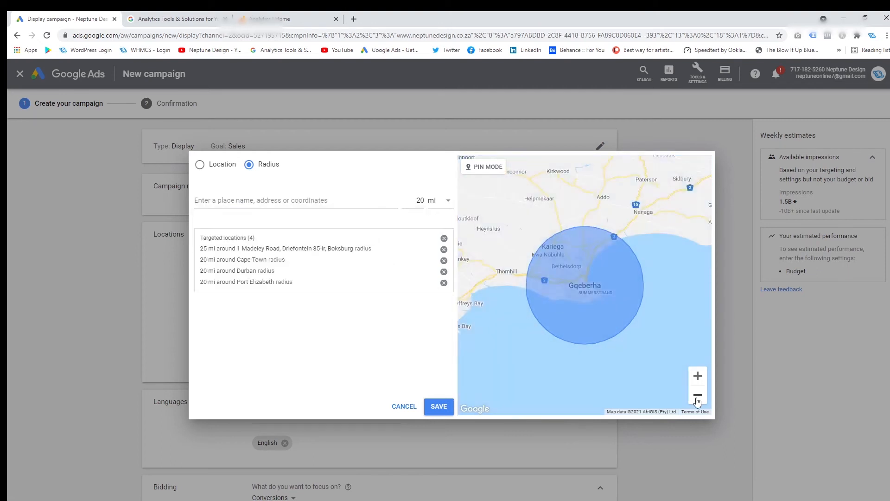
Check the radius targets' coverage across South Africa on the map and save the campaign's location targeting
click(697, 395)
click(697, 395)
click(697, 394)
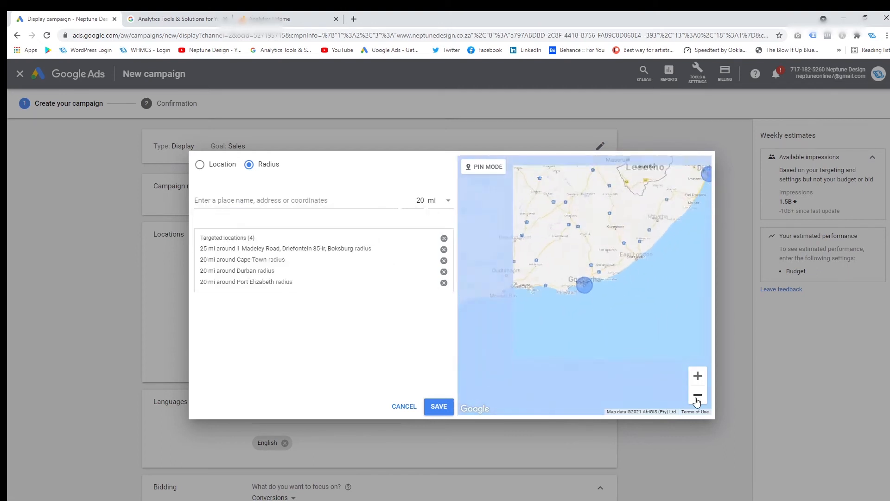
click(697, 395)
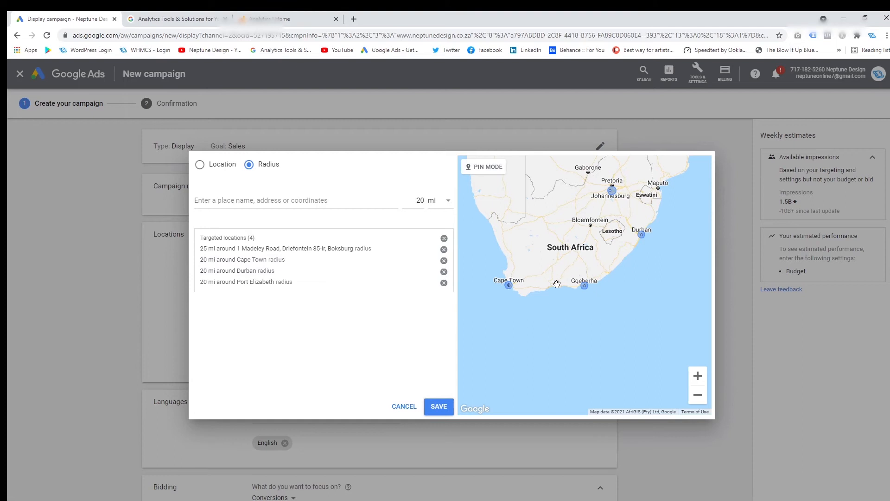
click(697, 376)
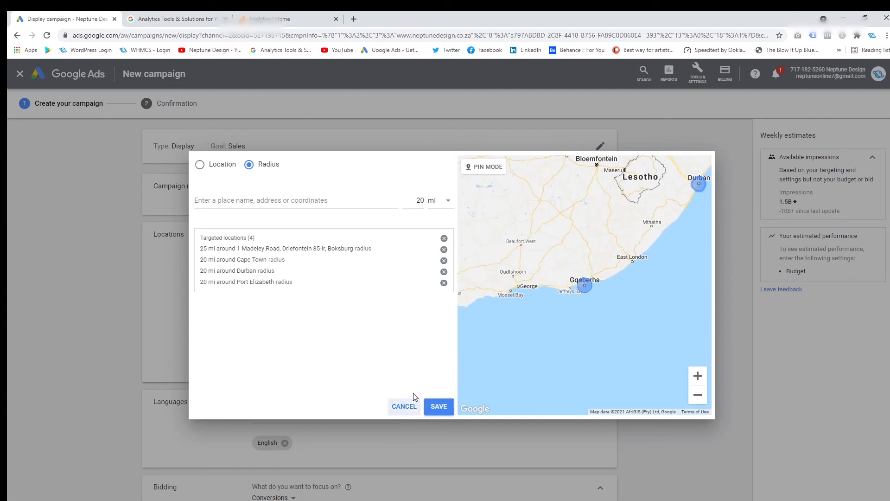
click(699, 397)
click(699, 397)
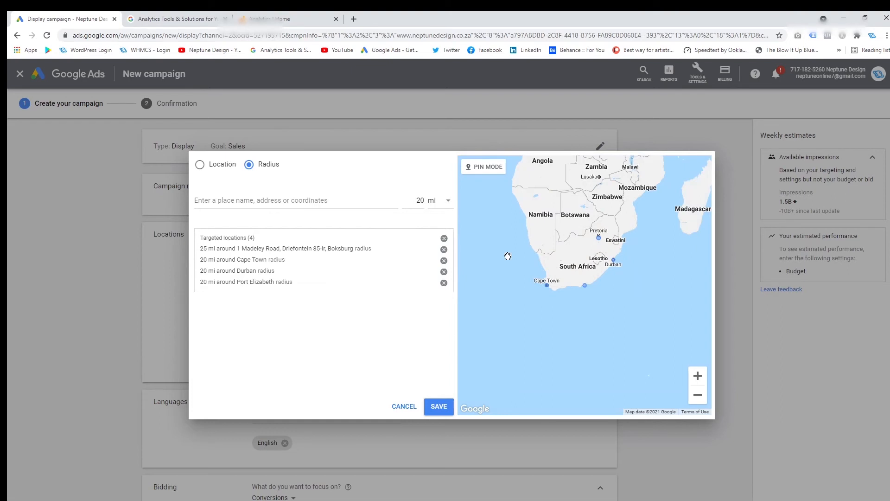
click(436, 408)
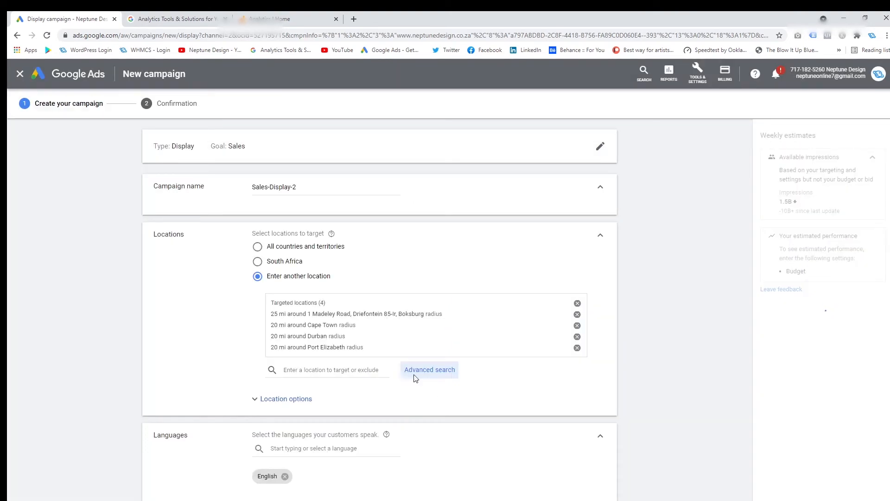
Expand the location options and set Target to "Presence: People in or regularly in your targeted locations"
click(290, 405)
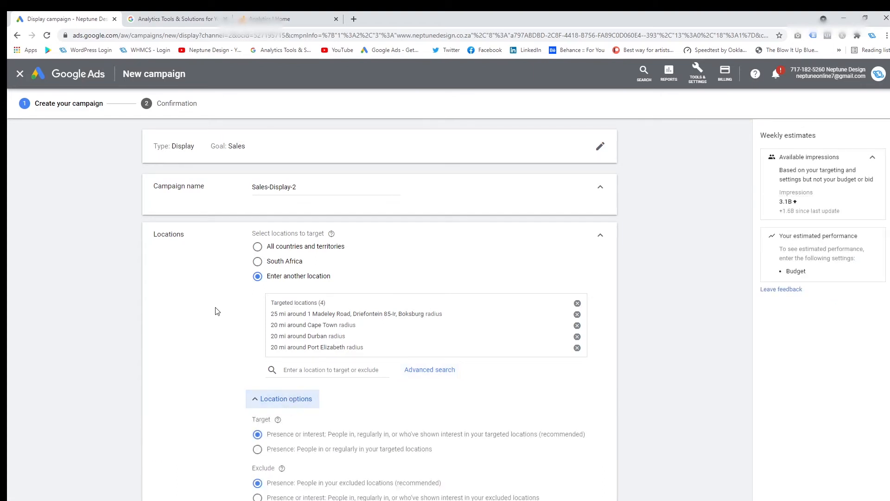
scroll(216, 310, down, 1)
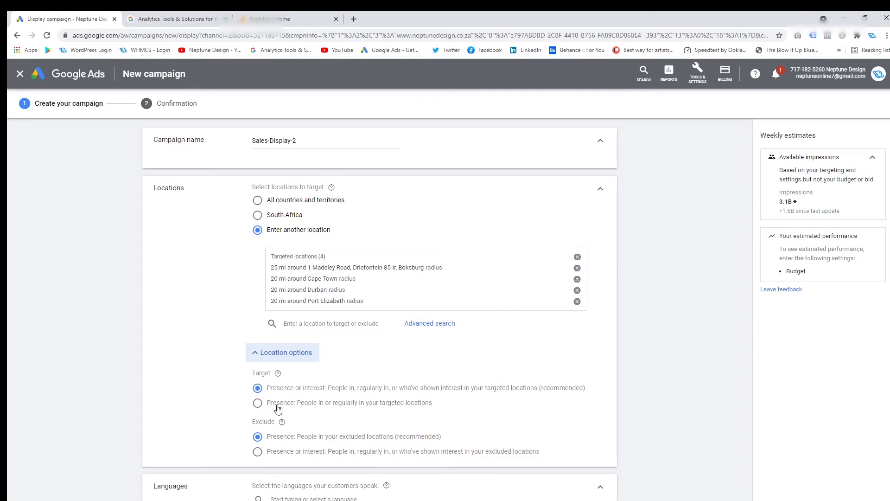
click(193, 384)
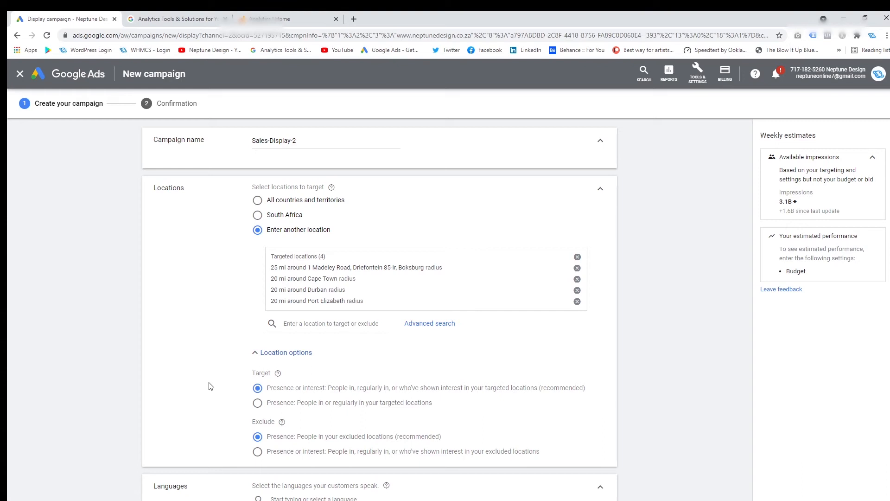
click(258, 403)
click(257, 389)
click(258, 404)
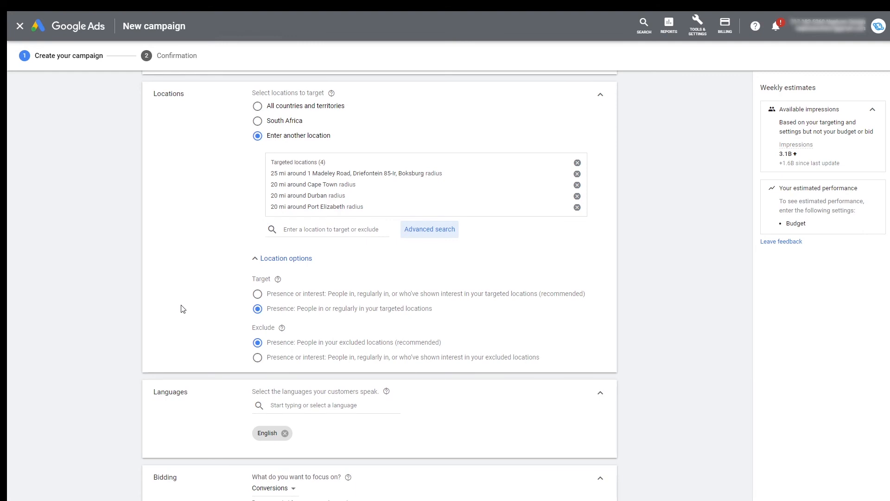
Reopen the advanced location search and remove the Boksburg, Cape Town, Durban and Port Elizabeth radius targets
click(429, 235)
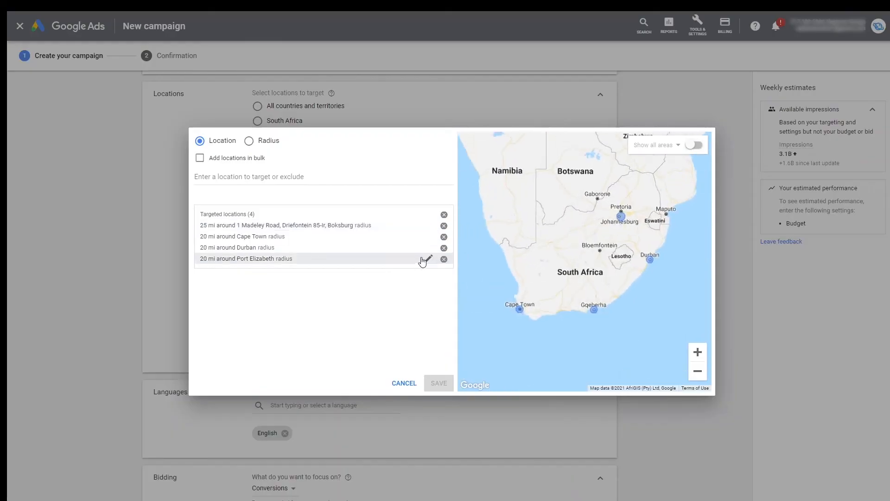
click(444, 237)
click(444, 247)
click(444, 236)
click(443, 226)
Switch the location search to radius mode and add a 20 mi radius target around Johannesburg
click(274, 180)
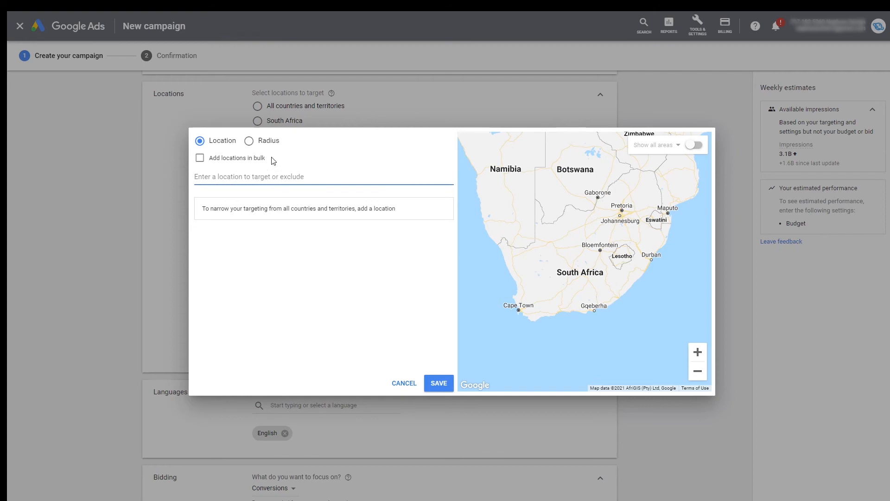
click(268, 141)
click(261, 178)
text(johan)
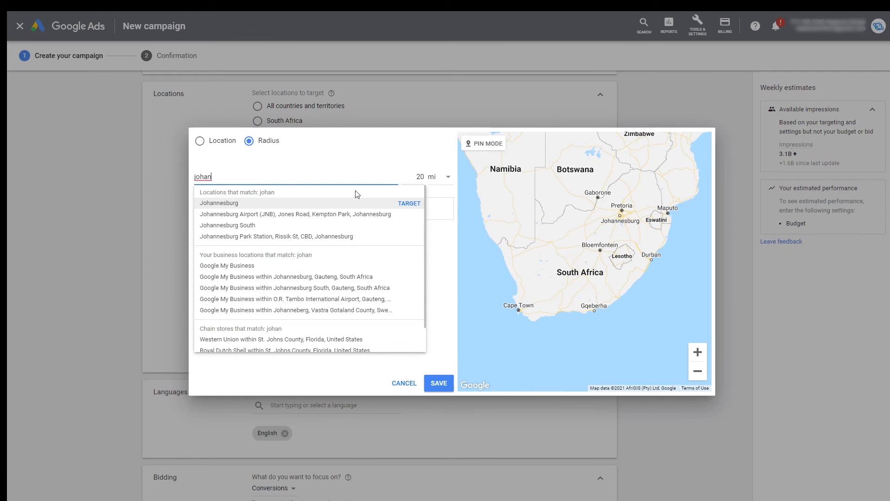
click(413, 206)
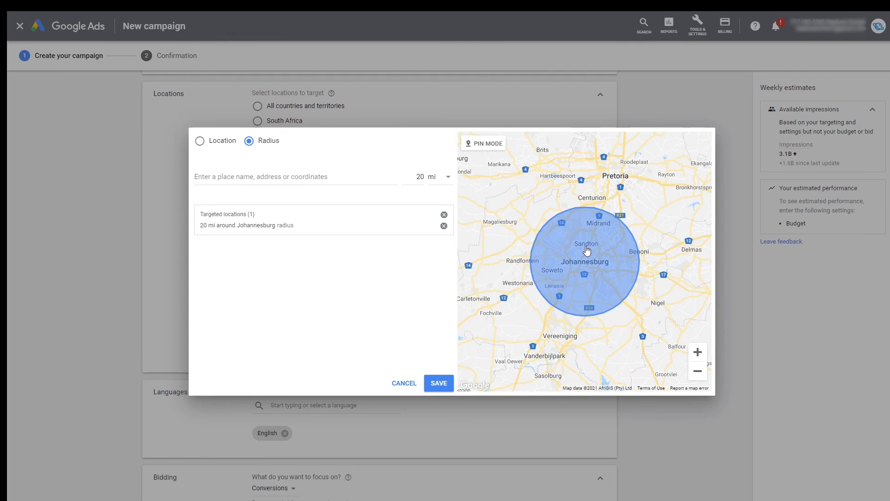
Exclude the city of Sandton, Gauteng, South Africa from the Johannesburg radius and save the location targeting
click(227, 144)
click(258, 176)
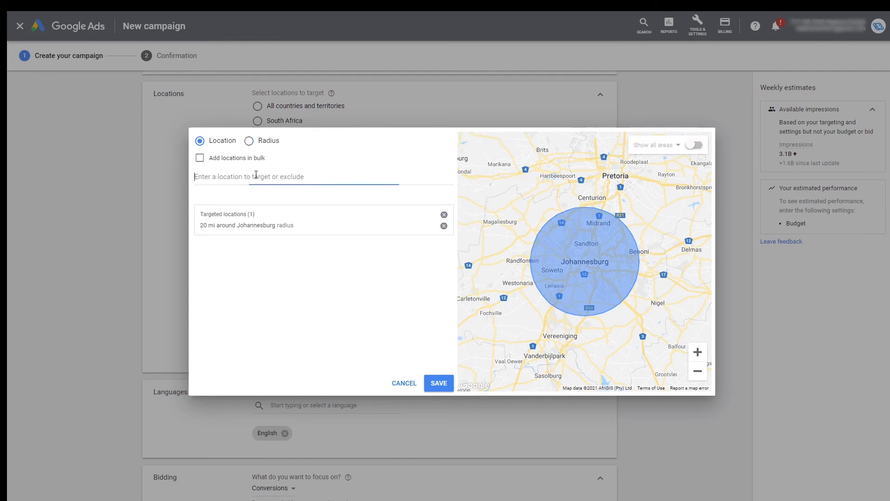
text(sandton)
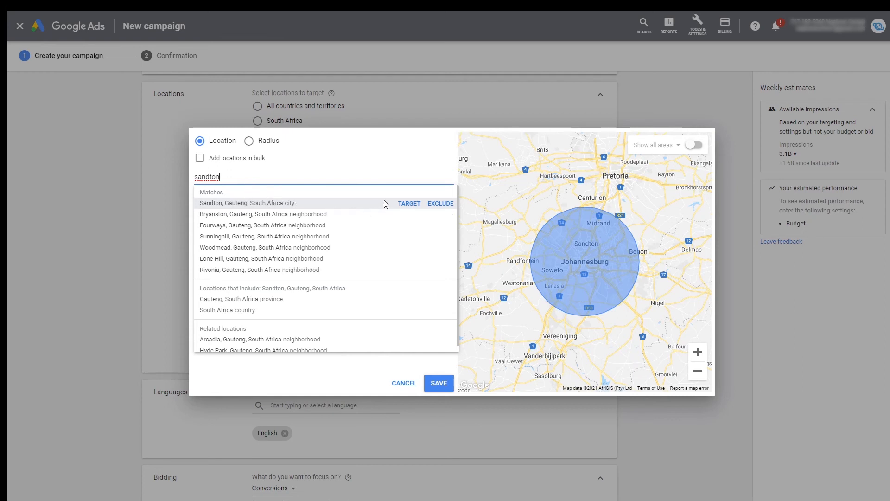
click(439, 205)
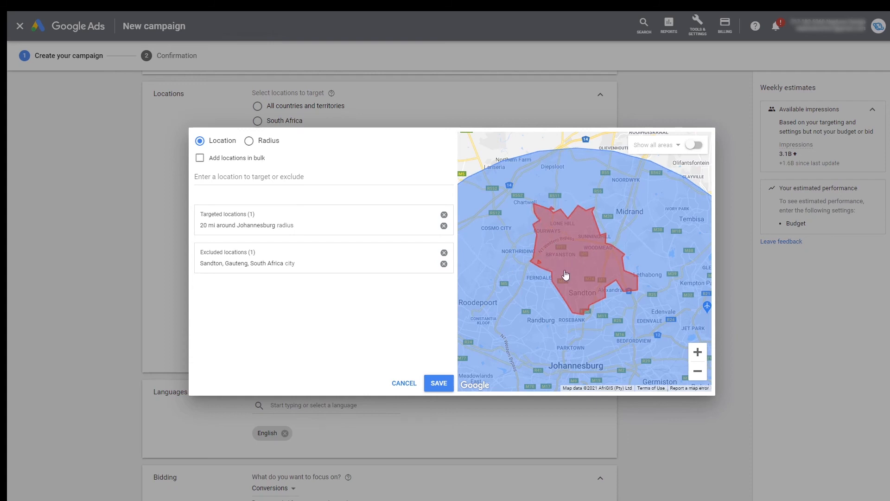
double_click(697, 375)
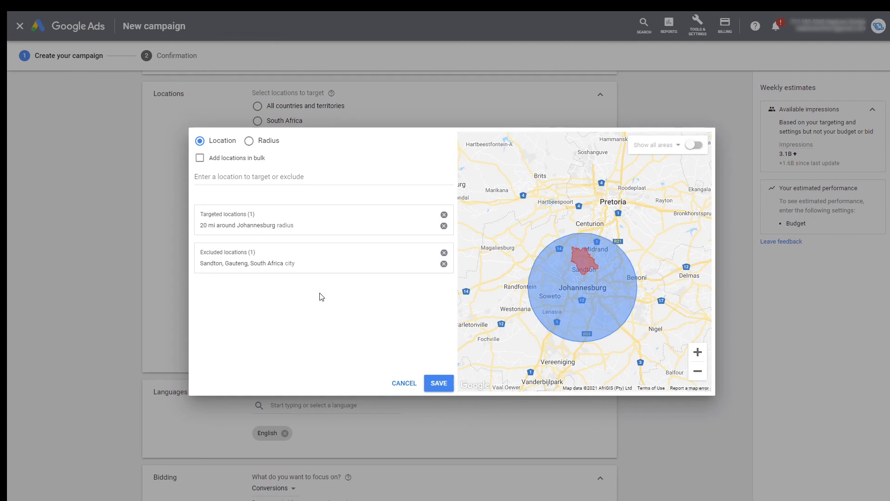
click(441, 382)
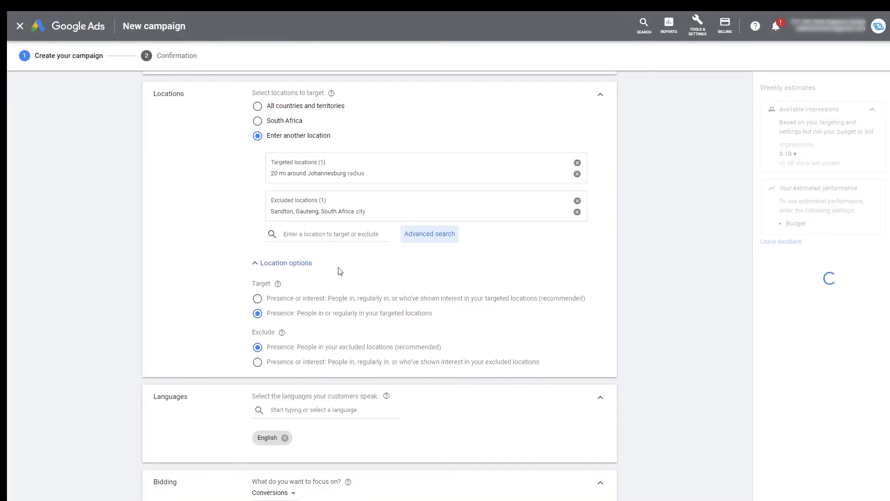
Reopen the advanced location search, look up "postal", target postal code 600017 in Tamil Nadu, India, and save the targeting
scroll(340, 271, up, 1)
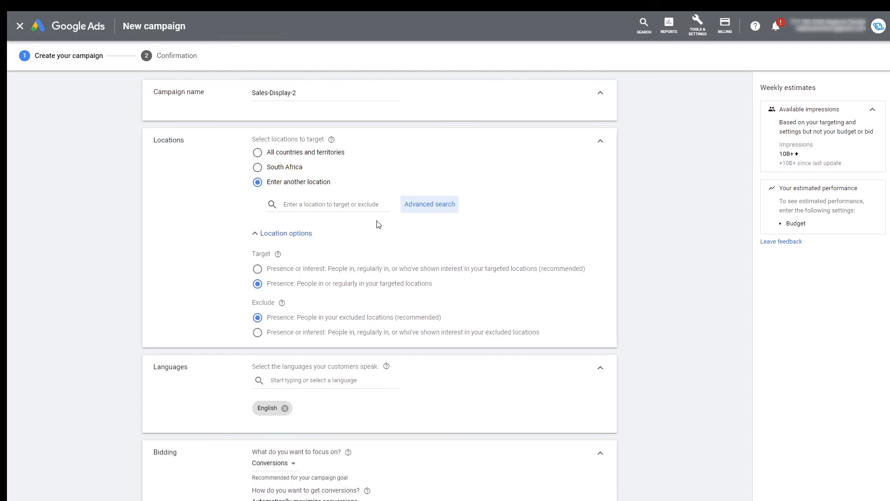
click(435, 205)
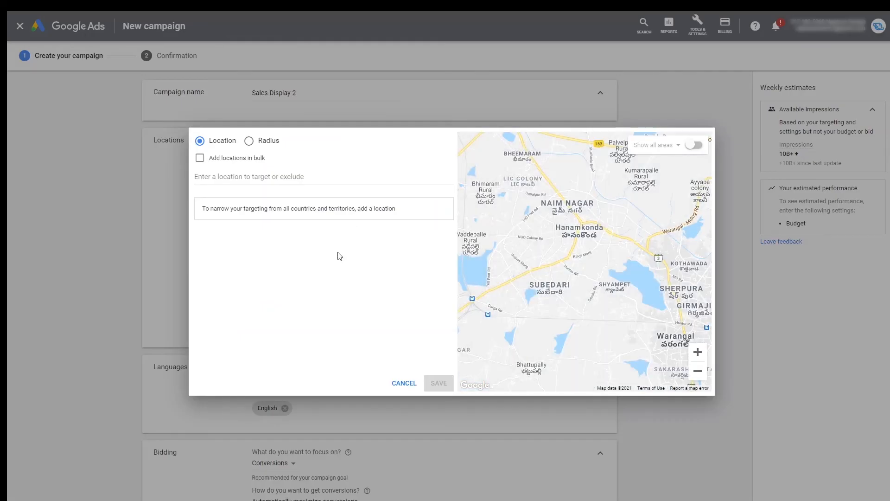
click(311, 180)
text(postal)
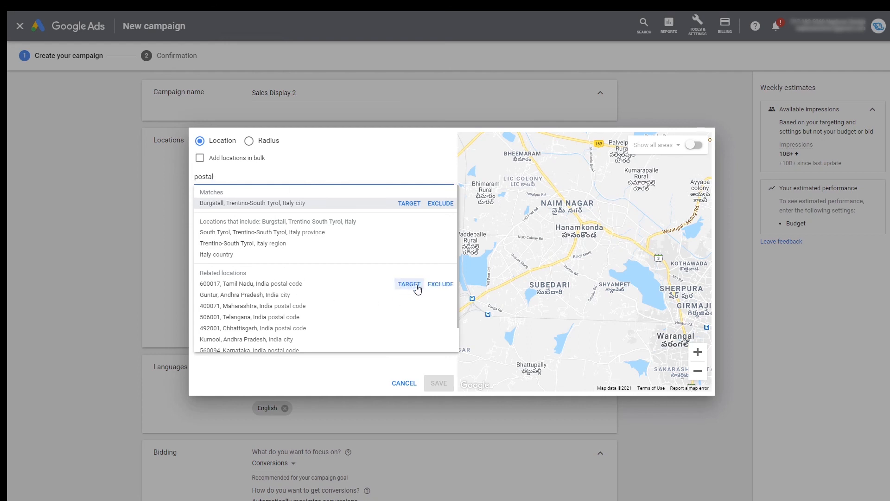
click(409, 284)
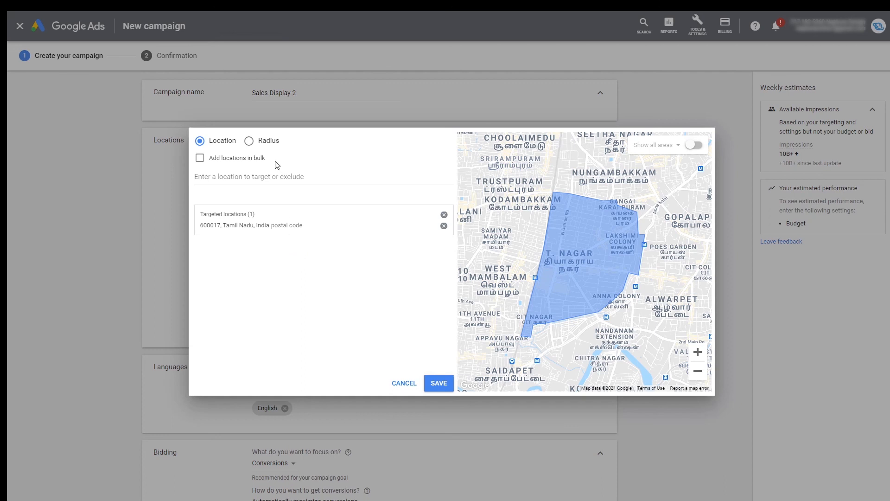
click(249, 140)
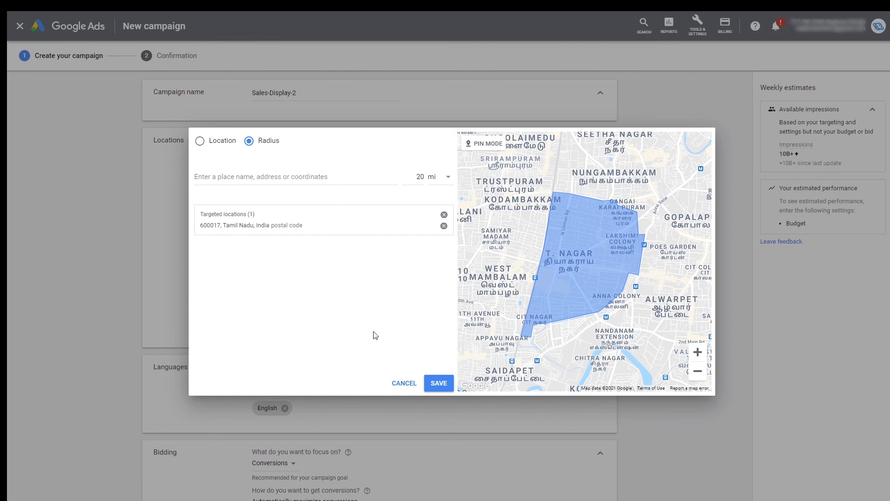
click(438, 383)
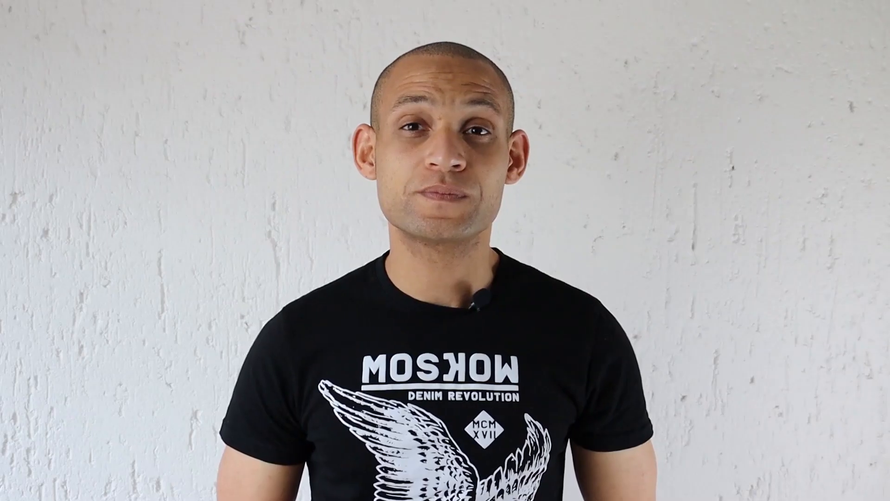